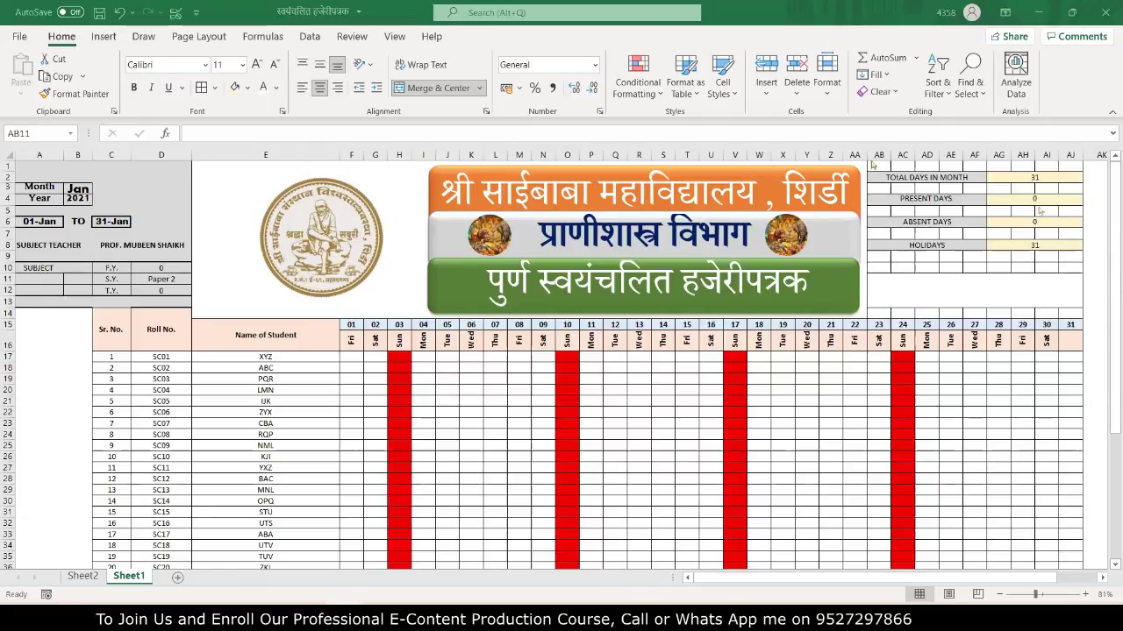
# Set the month in B3 to Feb from the month dropdown.
pyautogui.click(40, 198)
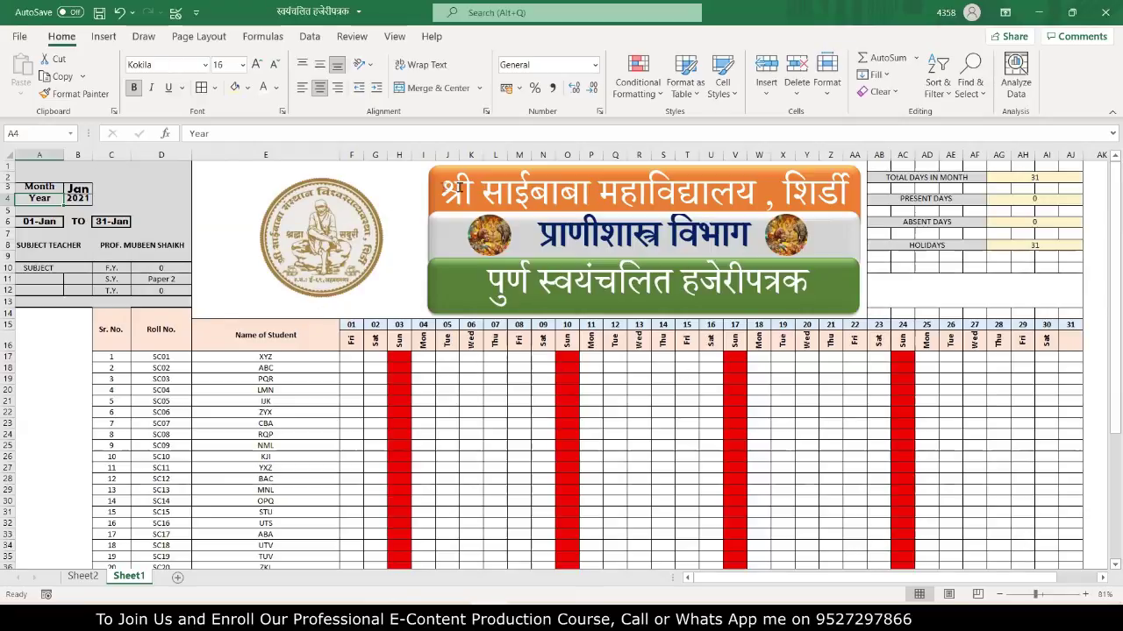
pyautogui.click(79, 188)
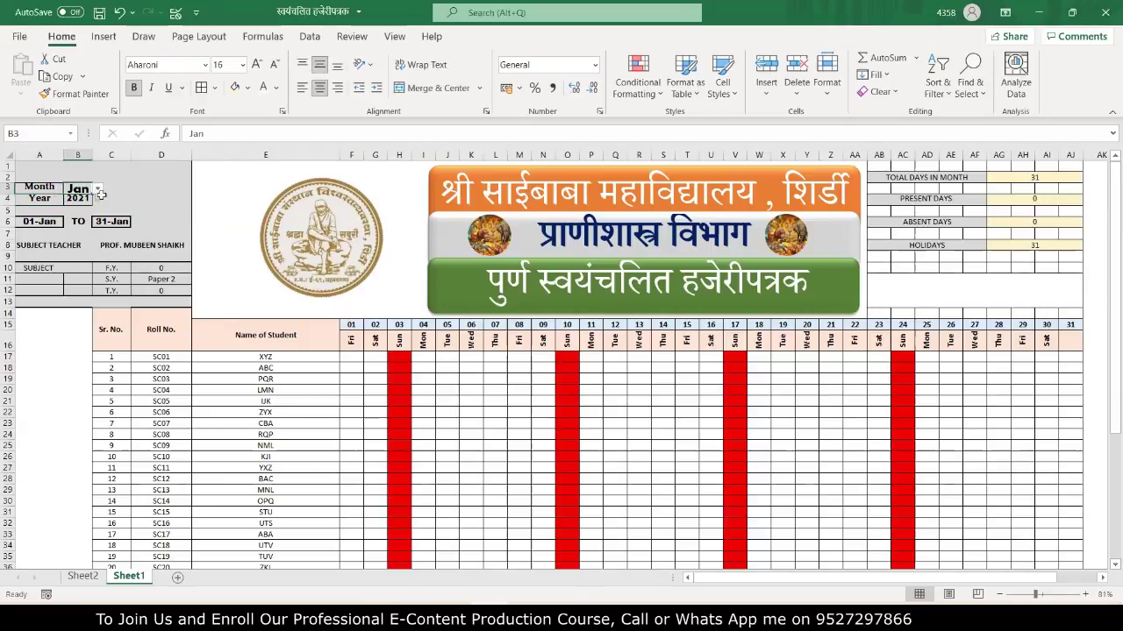
pyautogui.click(97, 189)
pyautogui.scroll(-3, 100, 250)
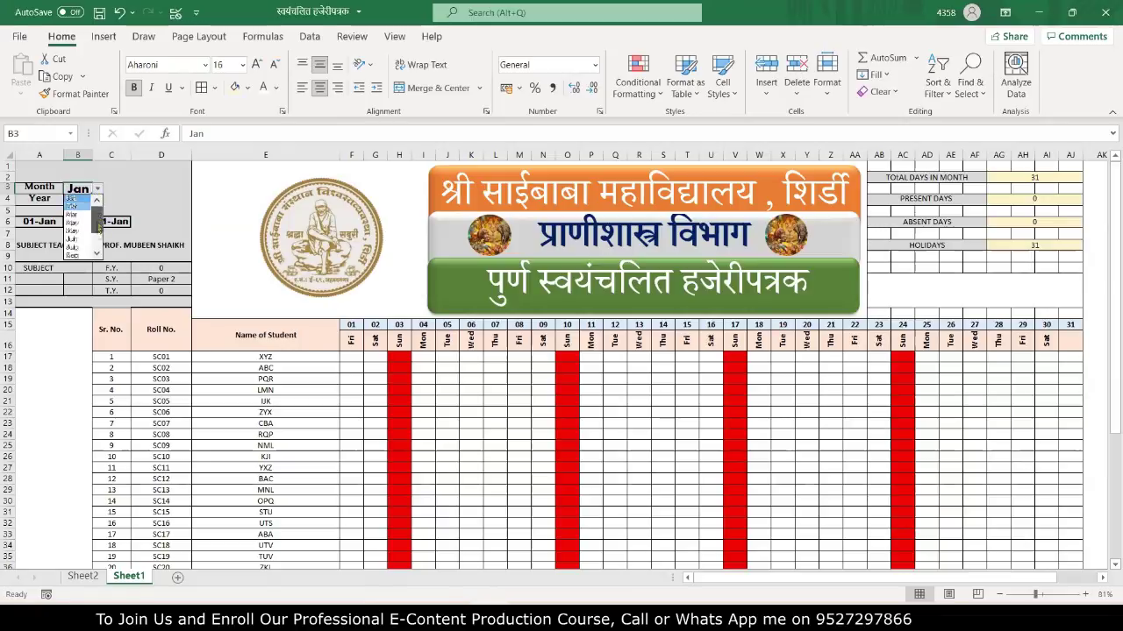
pyautogui.scroll(1, 97, 219)
pyautogui.click(78, 200)
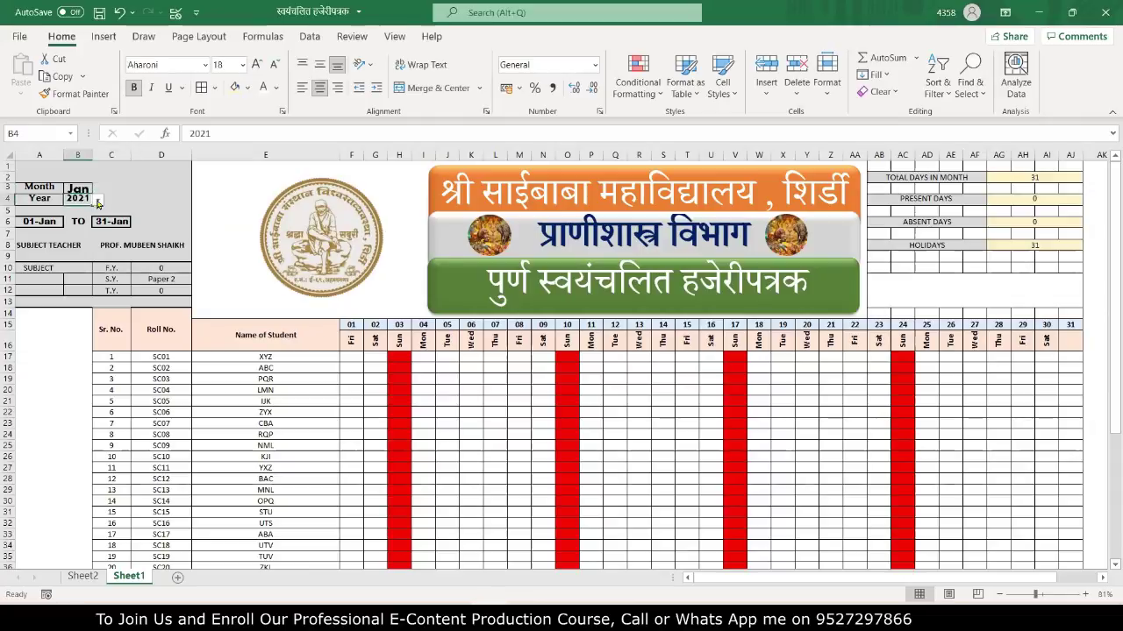
pyautogui.click(81, 190)
pyautogui.click(98, 188)
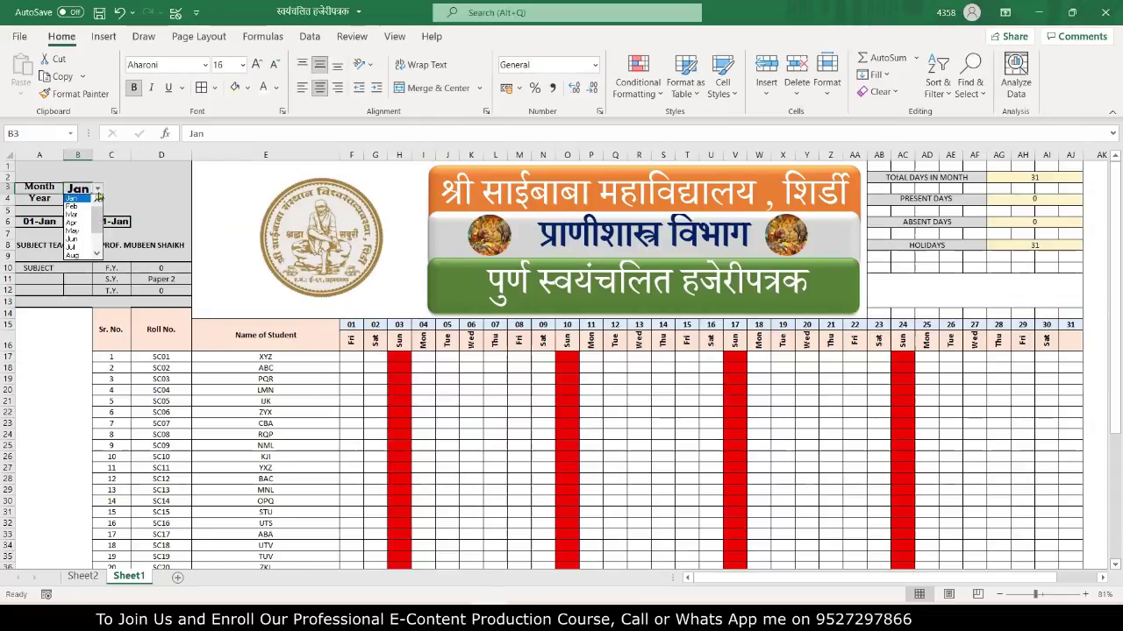
pyautogui.click(83, 209)
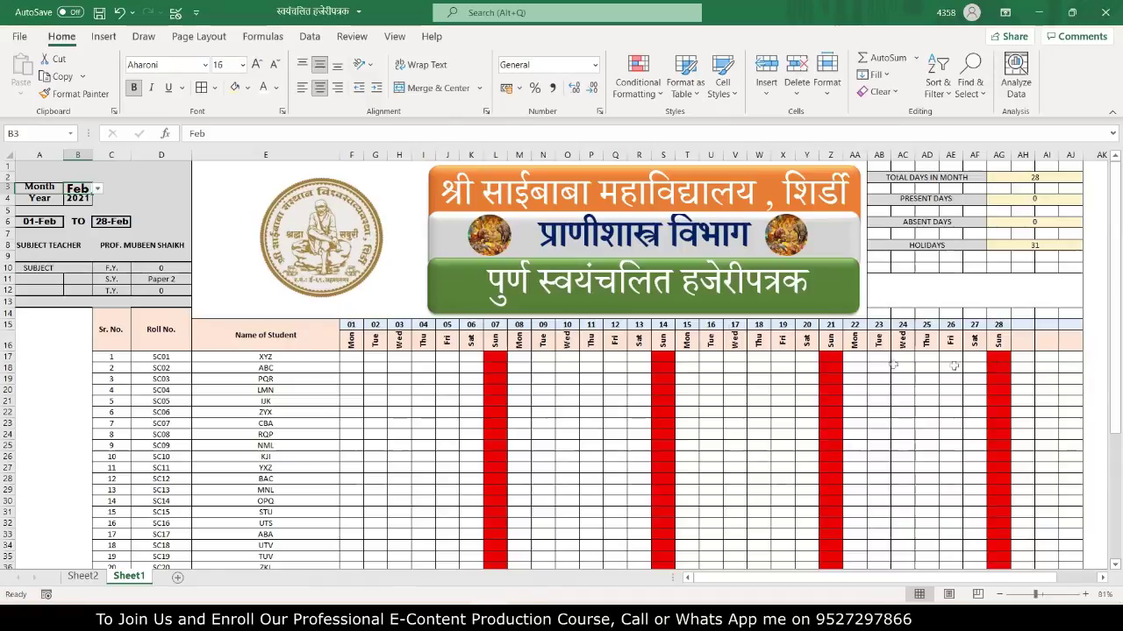
# Try 2024 as the year in B4, then change it to 2022.
pyautogui.click(82, 204)
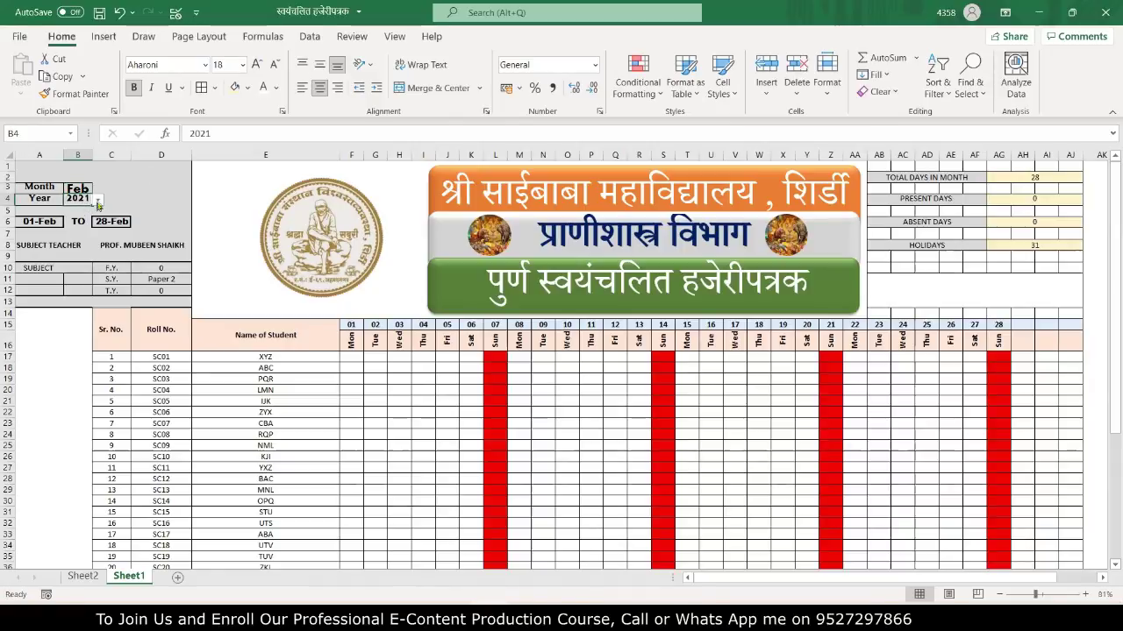
pyautogui.click(98, 201)
pyautogui.click(74, 234)
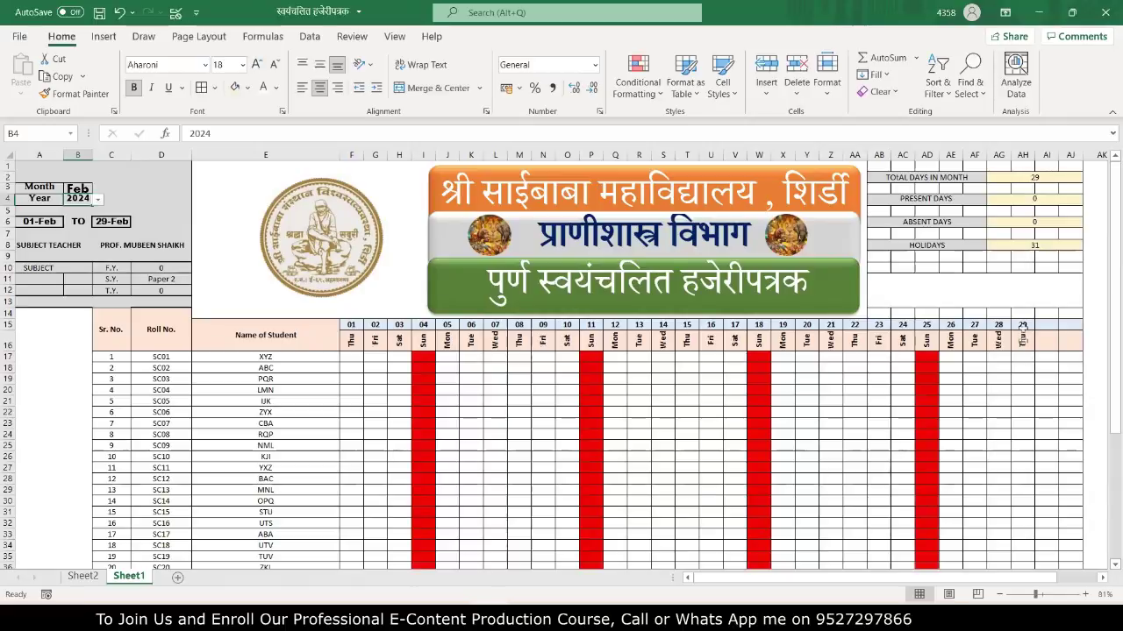
pyautogui.click(98, 201)
pyautogui.scroll(1, 84, 232)
pyautogui.click(79, 217)
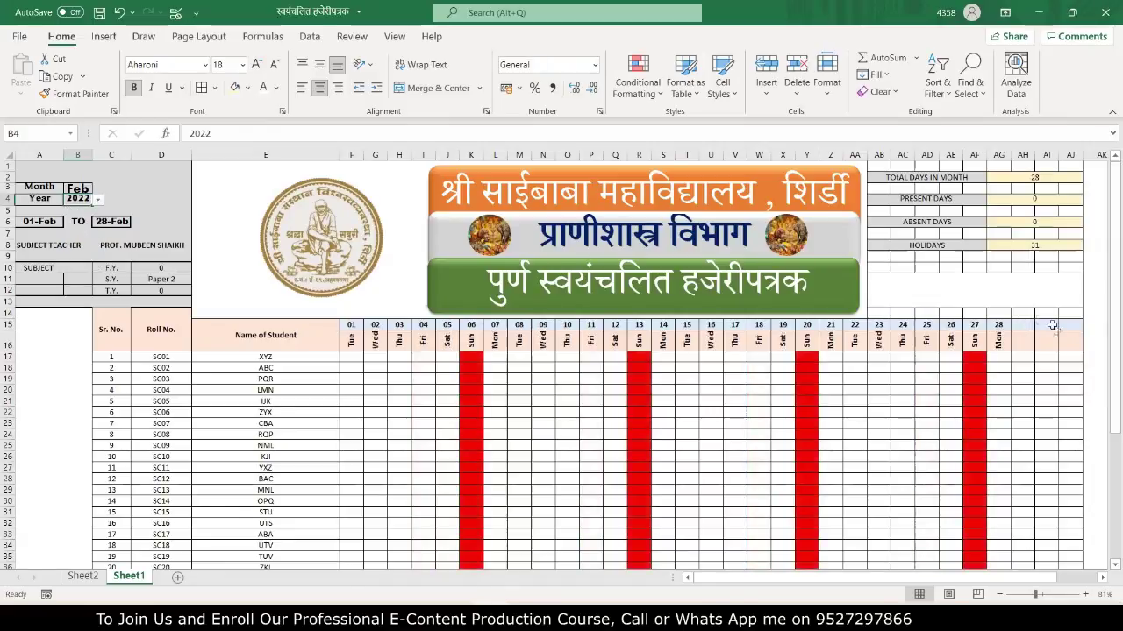
pyautogui.click(101, 202)
# Change the month to Mar, then to Sep, showing September 2022 with 30 days.
pyautogui.click(79, 188)
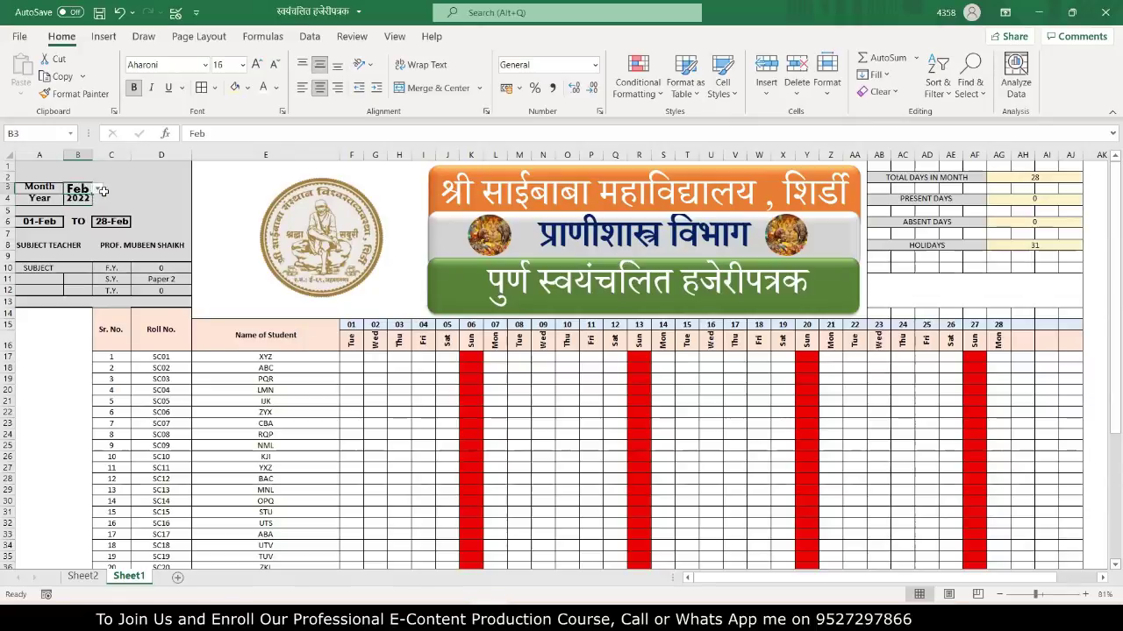
pyautogui.click(97, 189)
pyautogui.click(83, 208)
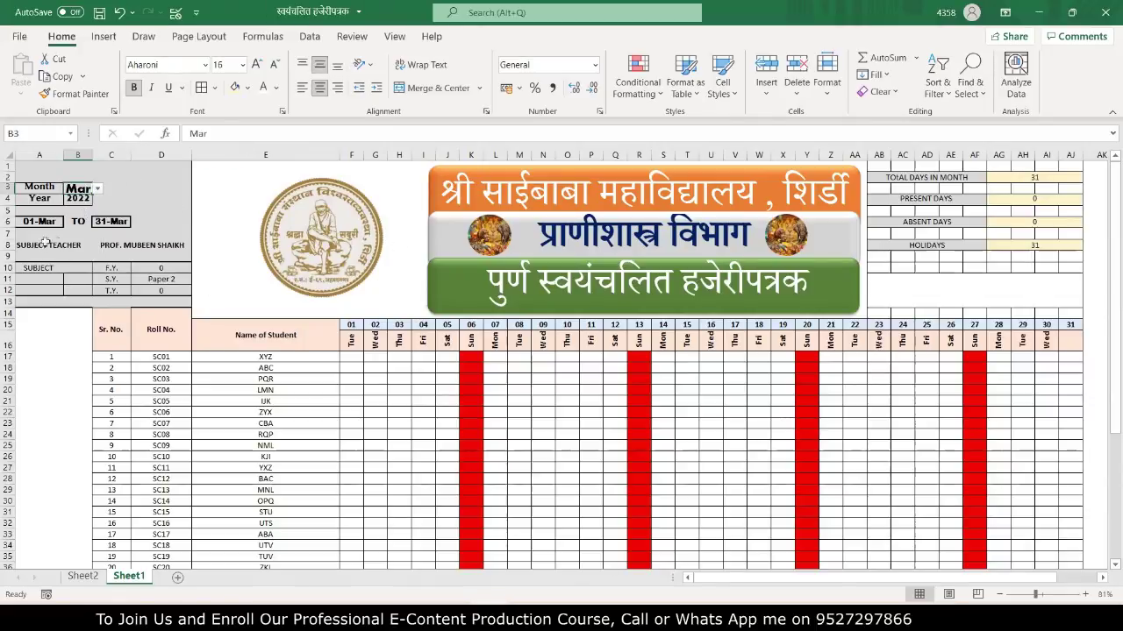
pyautogui.click(97, 190)
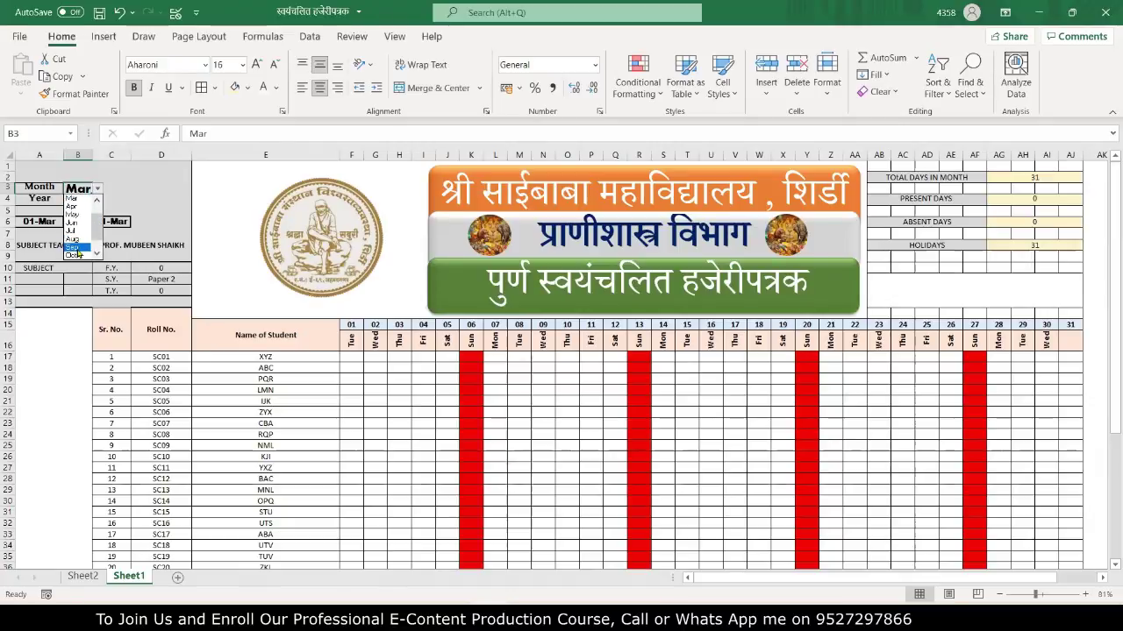
pyautogui.click(75, 248)
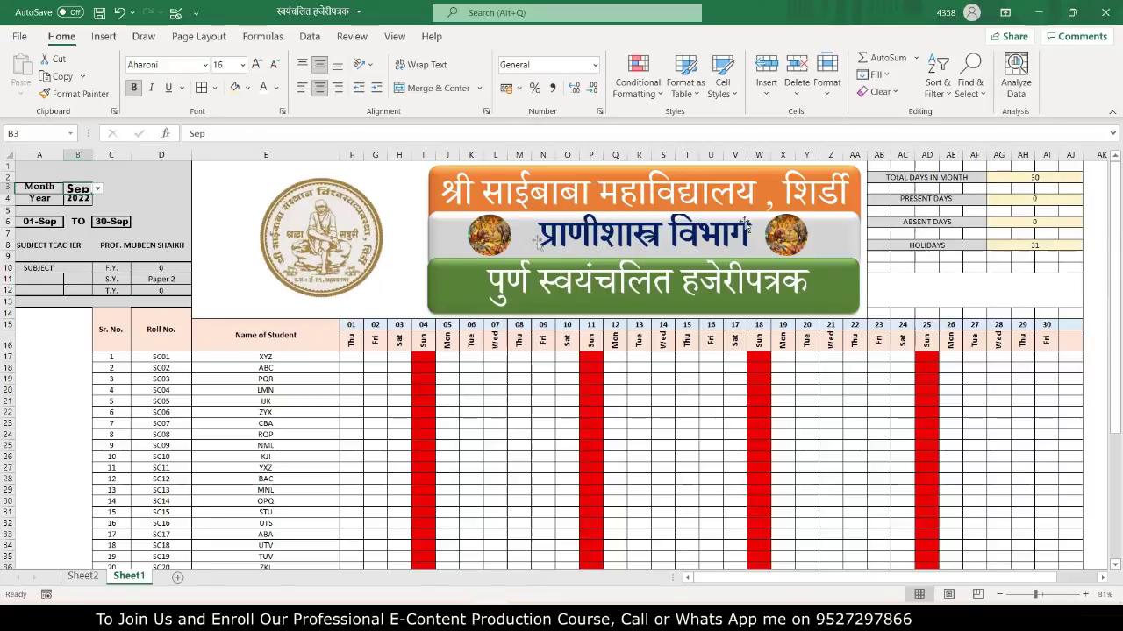
pyautogui.click(51, 245)
pyautogui.click(171, 246)
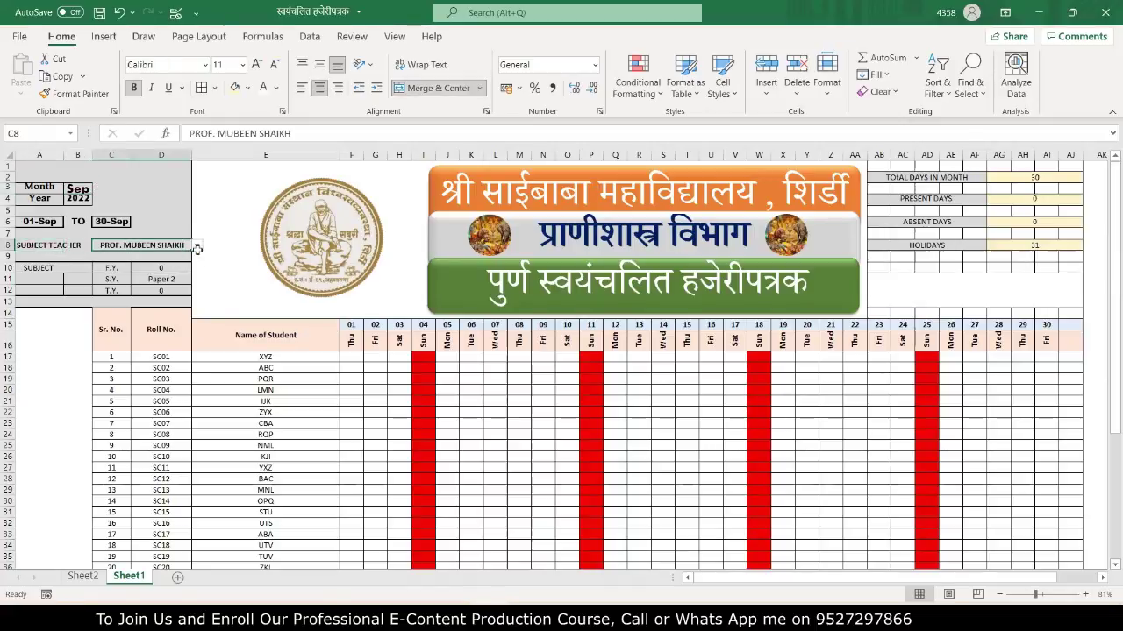
pyautogui.click(198, 246)
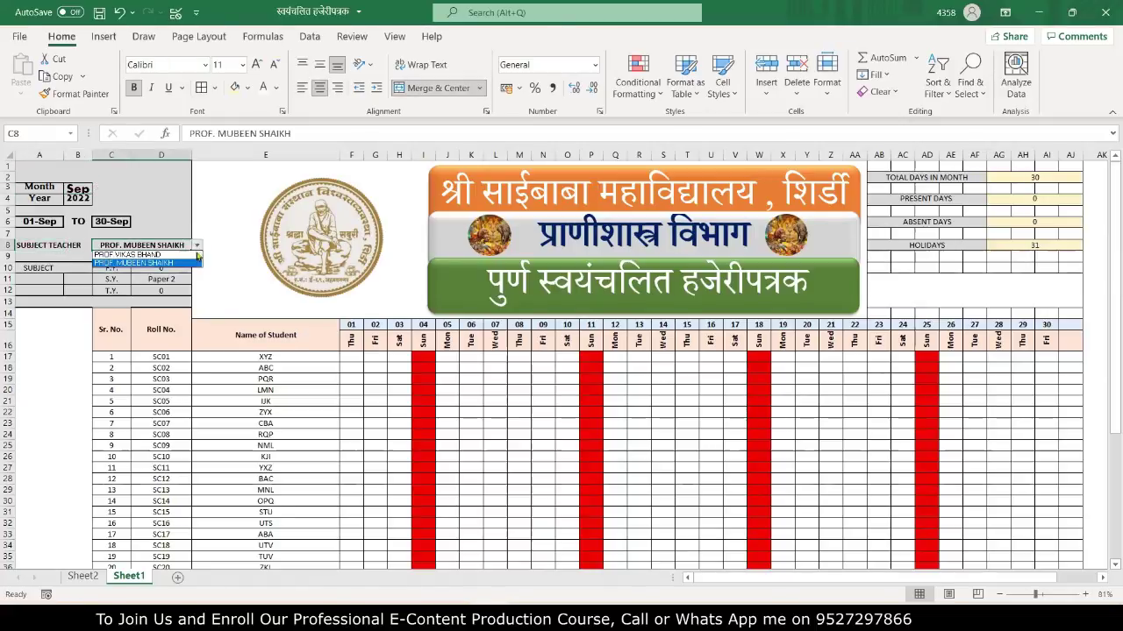
pyautogui.click(164, 255)
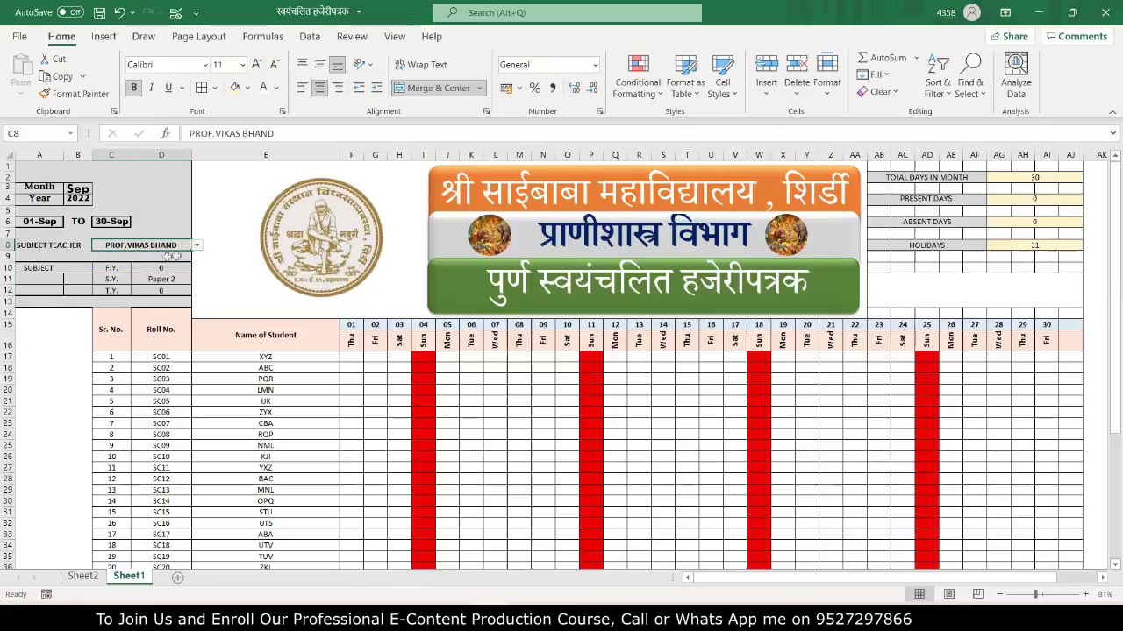
pyautogui.click(197, 246)
pyautogui.click(161, 265)
pyautogui.click(197, 245)
pyautogui.click(178, 256)
pyautogui.click(197, 248)
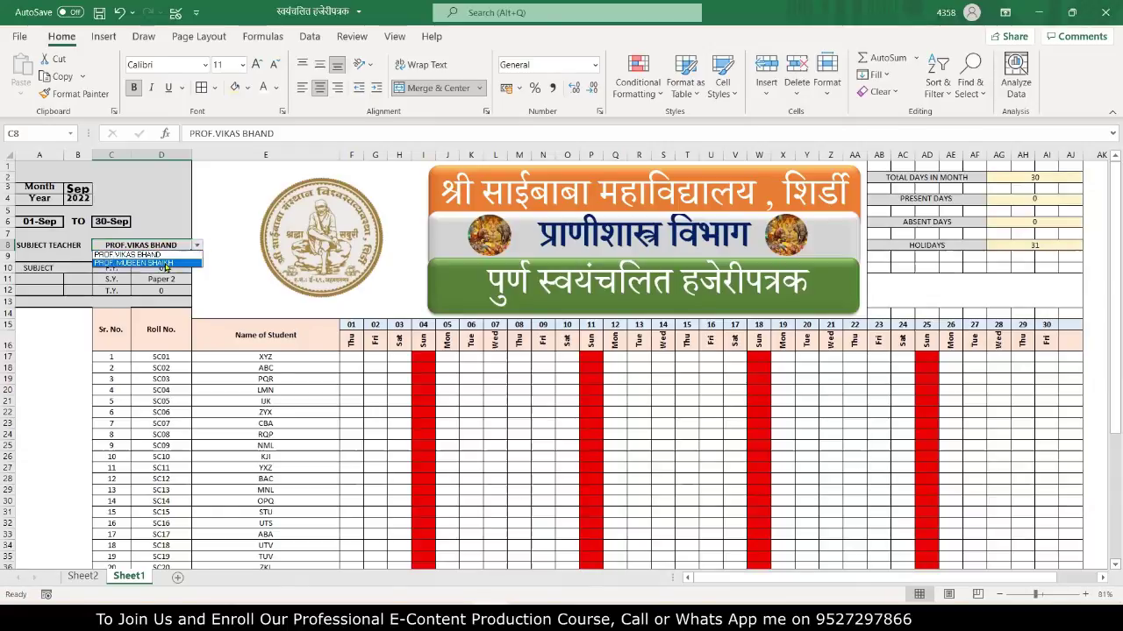
pyautogui.click(166, 264)
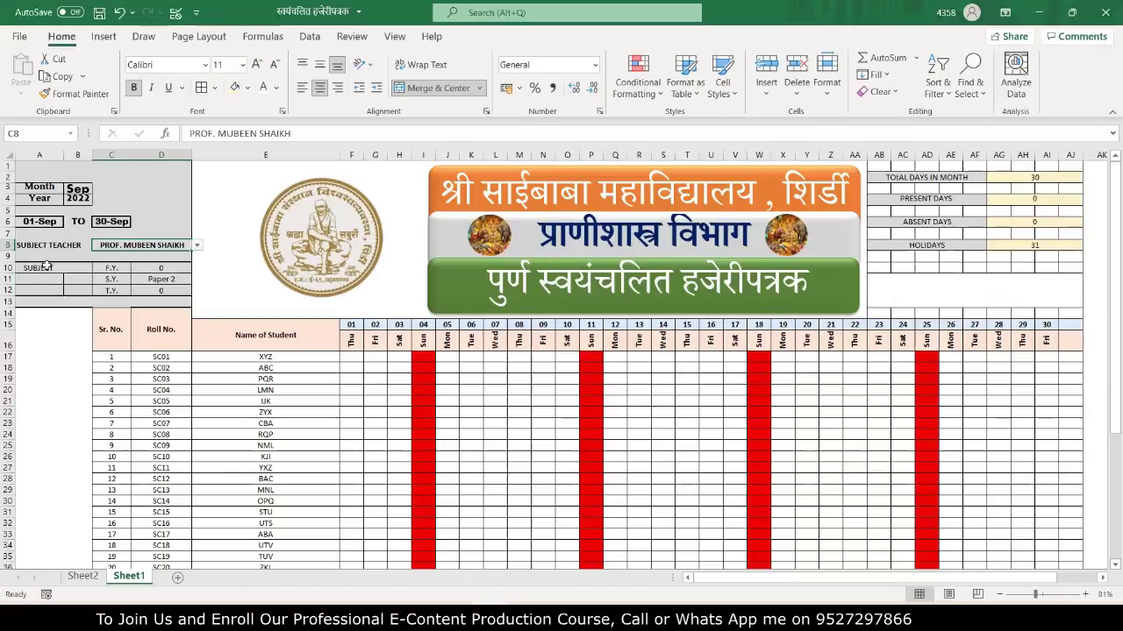
pyautogui.click(155, 281)
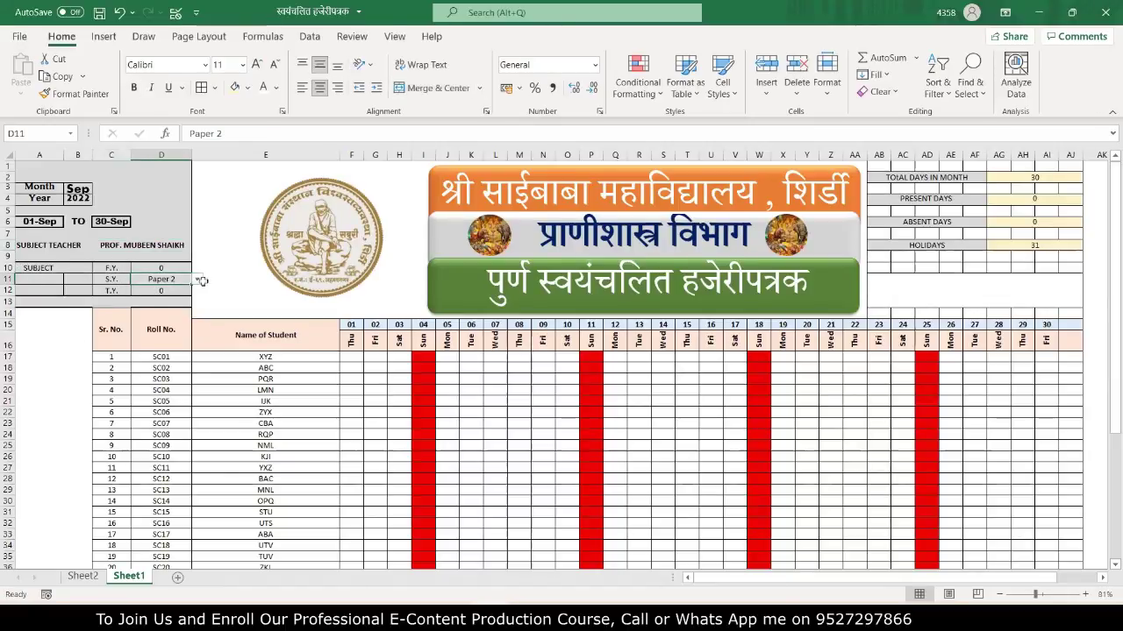
pyautogui.click(199, 281)
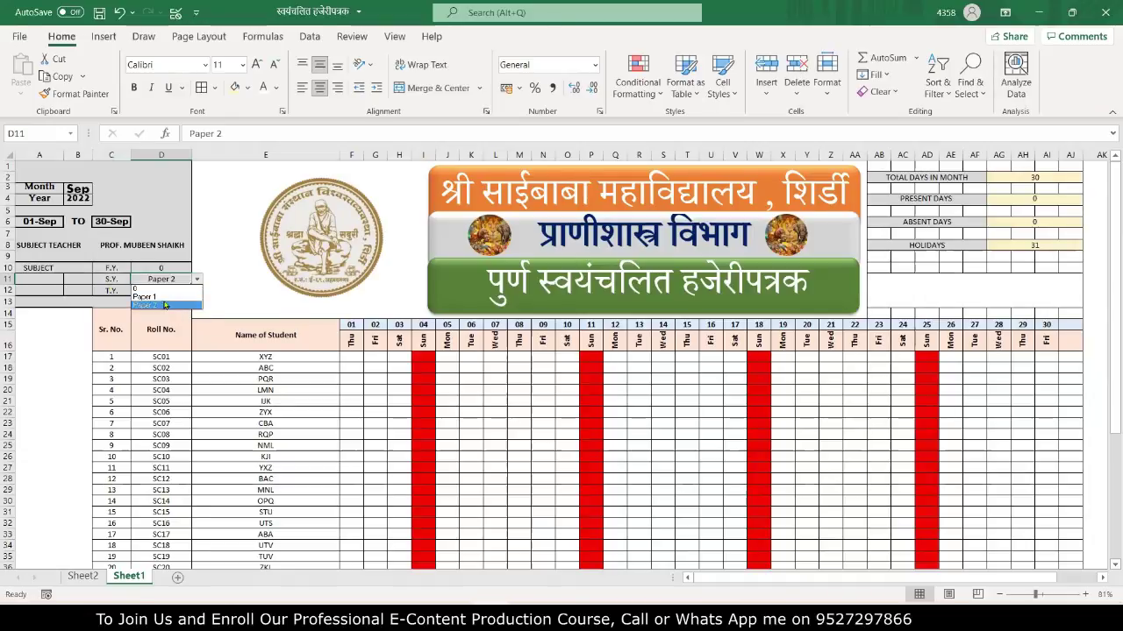
pyautogui.press('Escape')
pyautogui.click(139, 248)
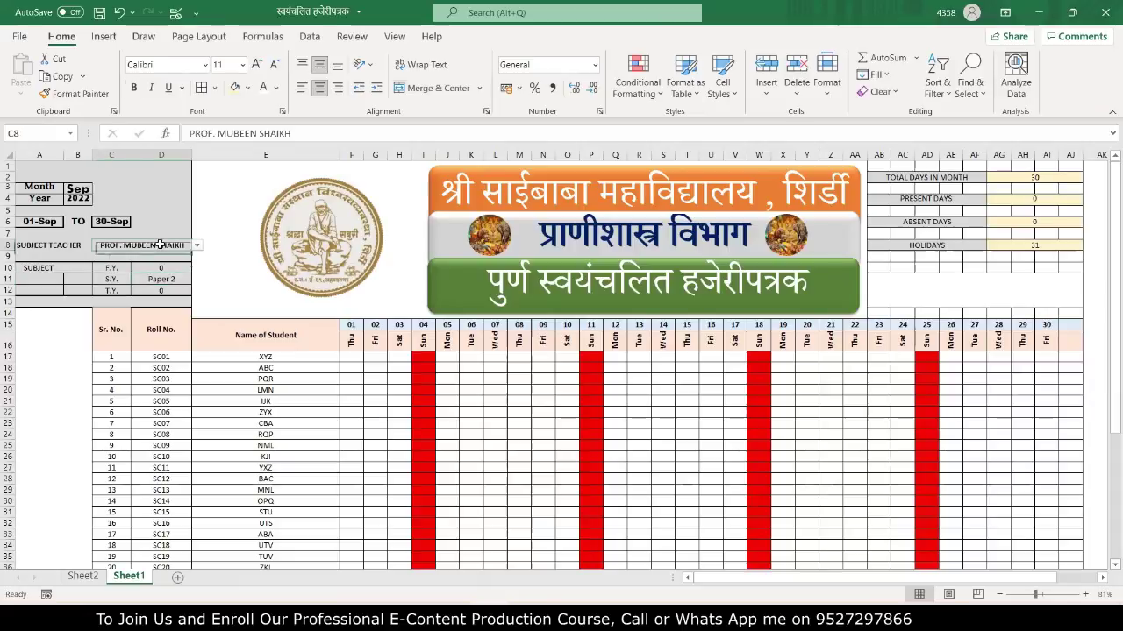
pyautogui.click(198, 245)
pyautogui.click(139, 254)
pyautogui.click(197, 246)
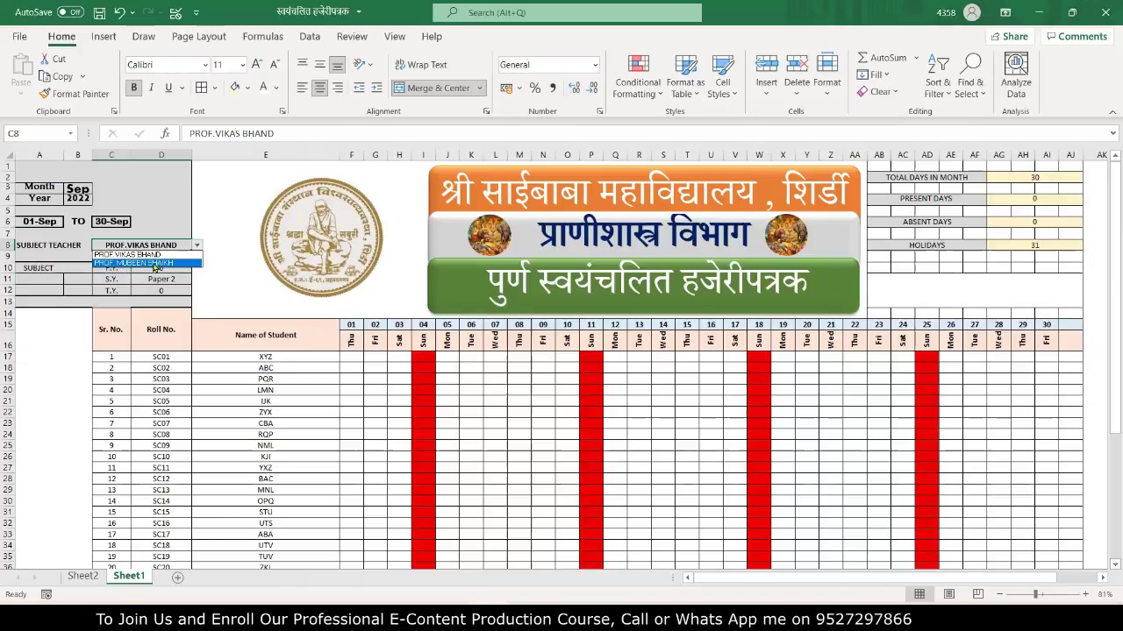
pyautogui.click(156, 263)
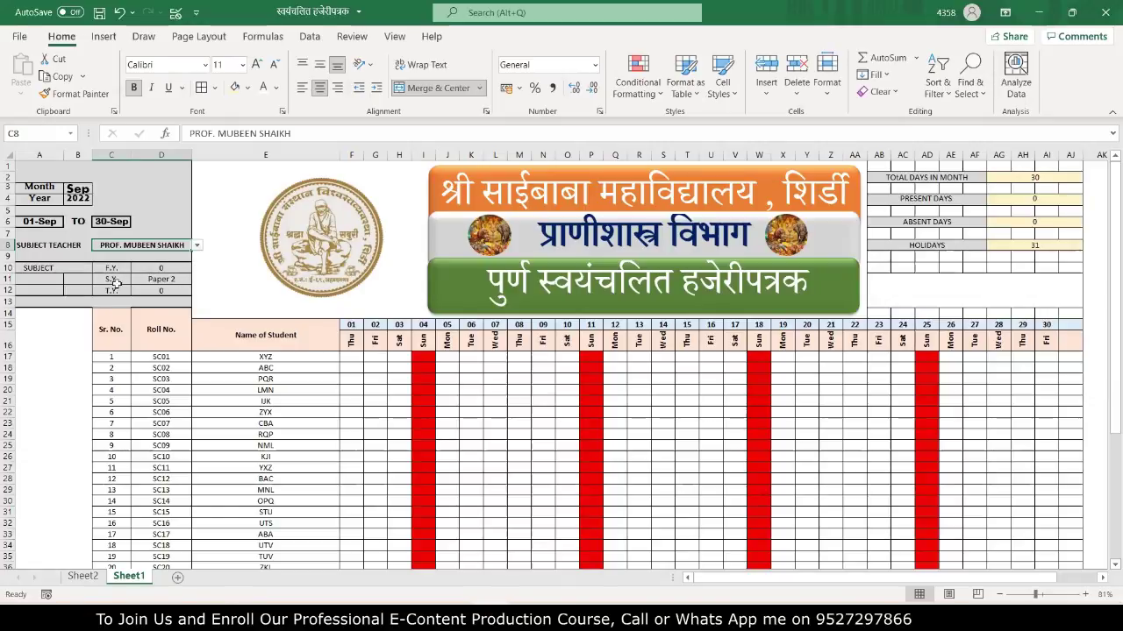
pyautogui.click(164, 278)
pyautogui.click(197, 279)
pyautogui.press('Escape')
pyautogui.click(161, 267)
pyautogui.click(196, 268)
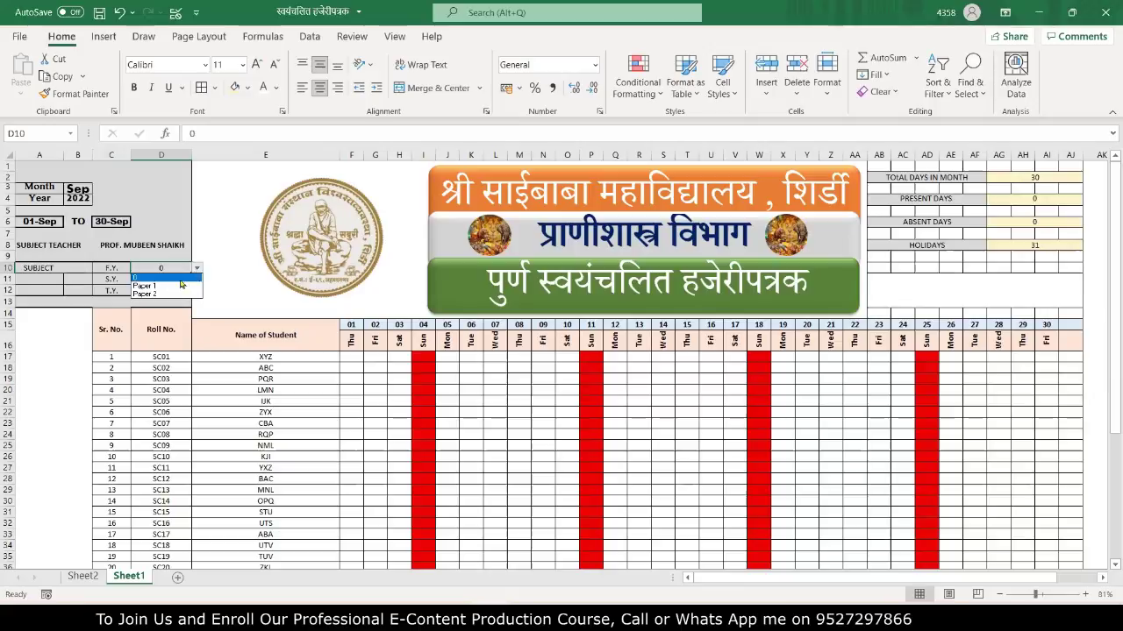
pyautogui.click(158, 295)
pyautogui.click(151, 293)
pyautogui.click(198, 291)
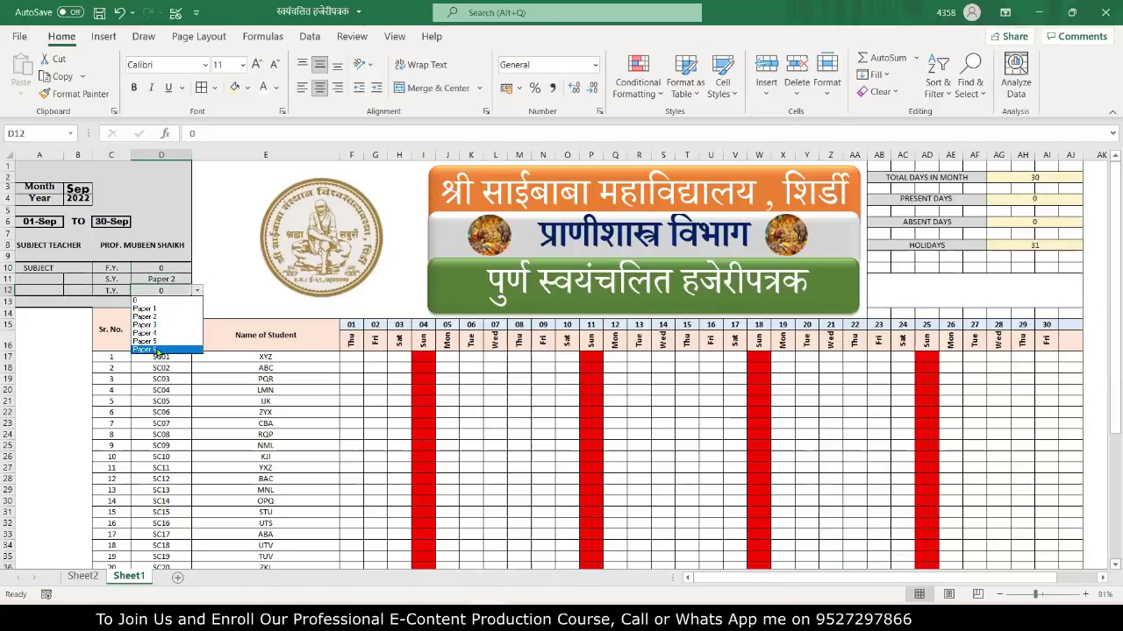
pyautogui.click(142, 300)
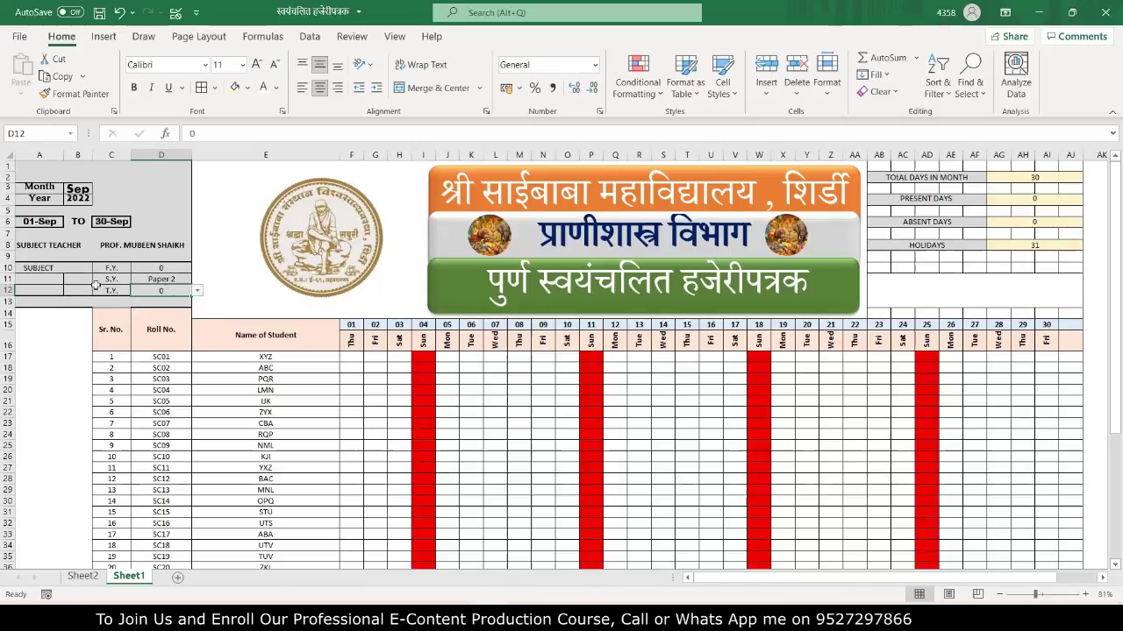
pyautogui.click(163, 278)
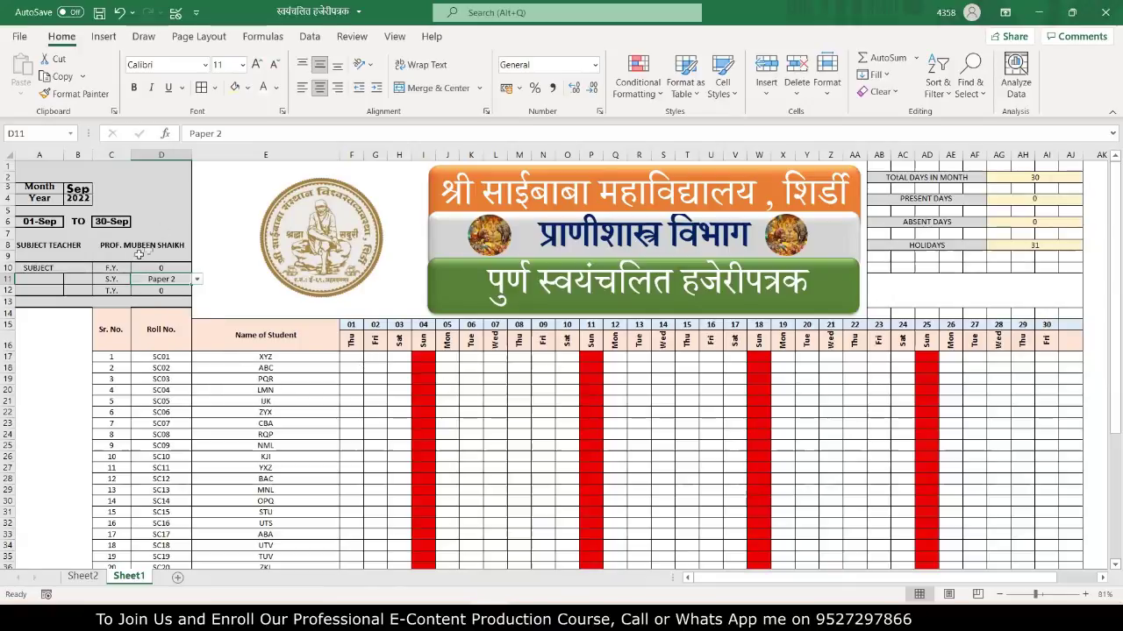
# Pick Jan as the register month and check the year list, leaving 2022.
pyautogui.click(77, 189)
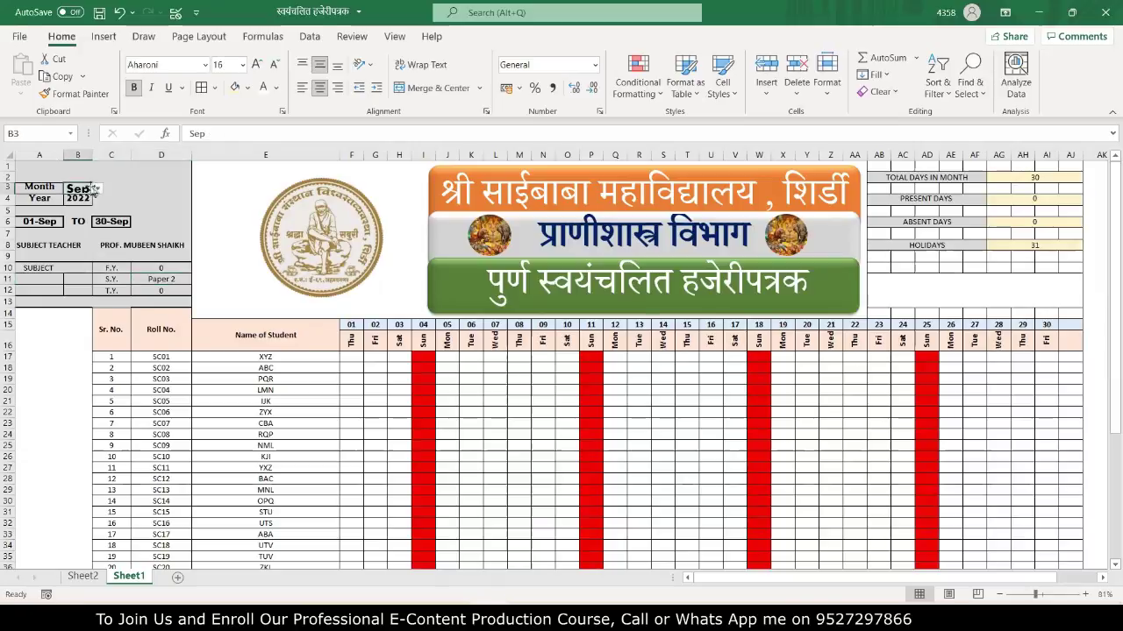
pyautogui.click(98, 188)
pyautogui.scroll(2, 97, 228)
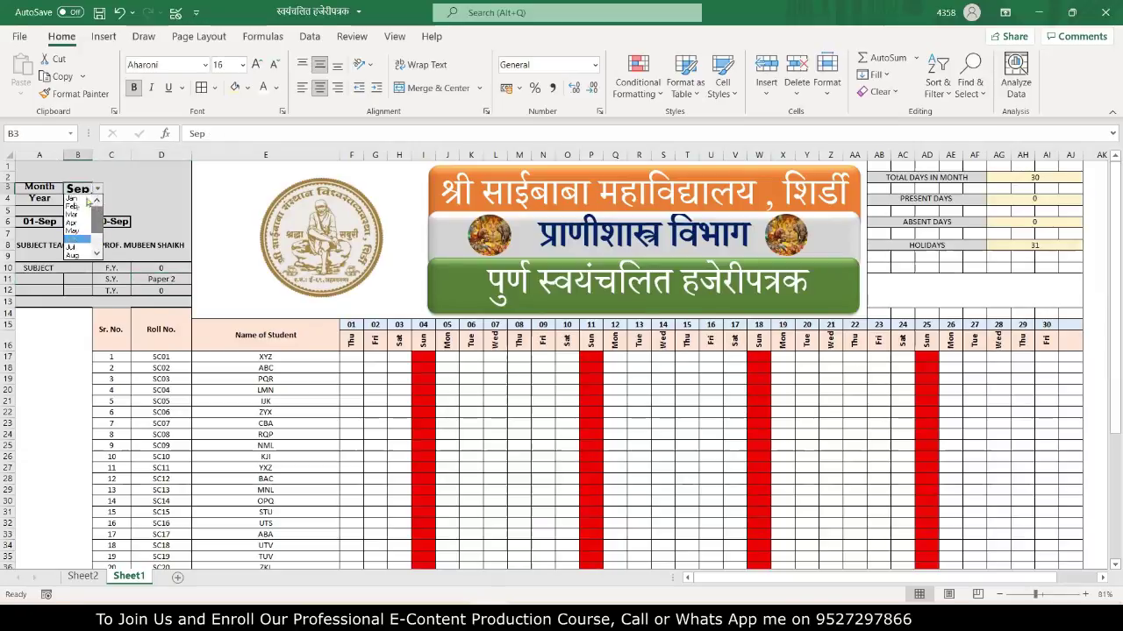
pyautogui.click(72, 198)
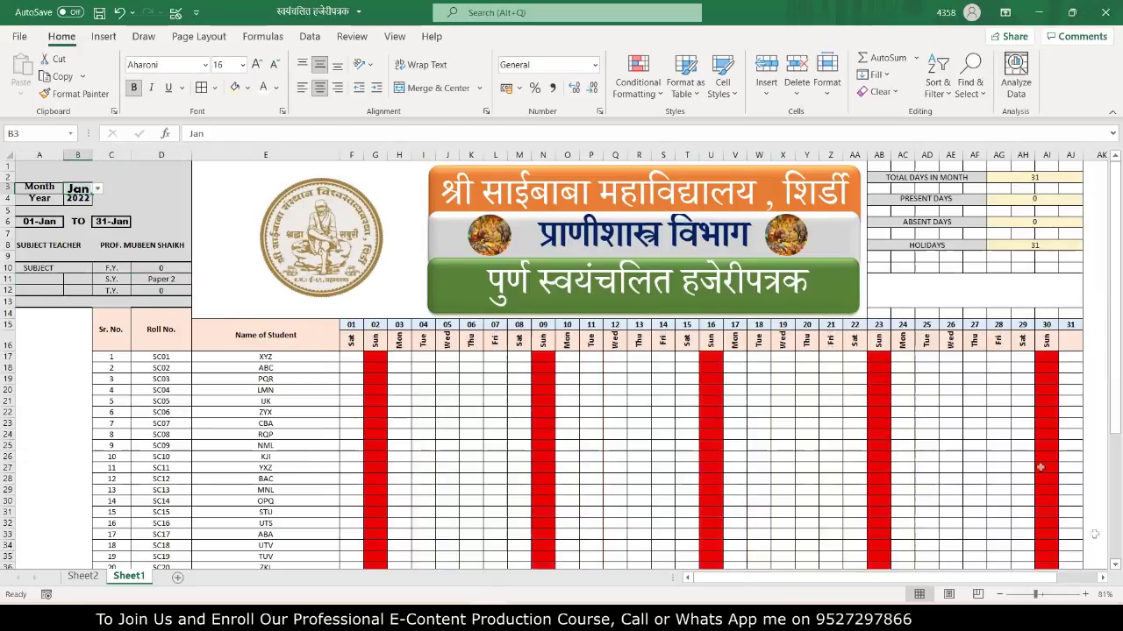
pyautogui.click(74, 199)
pyautogui.click(98, 200)
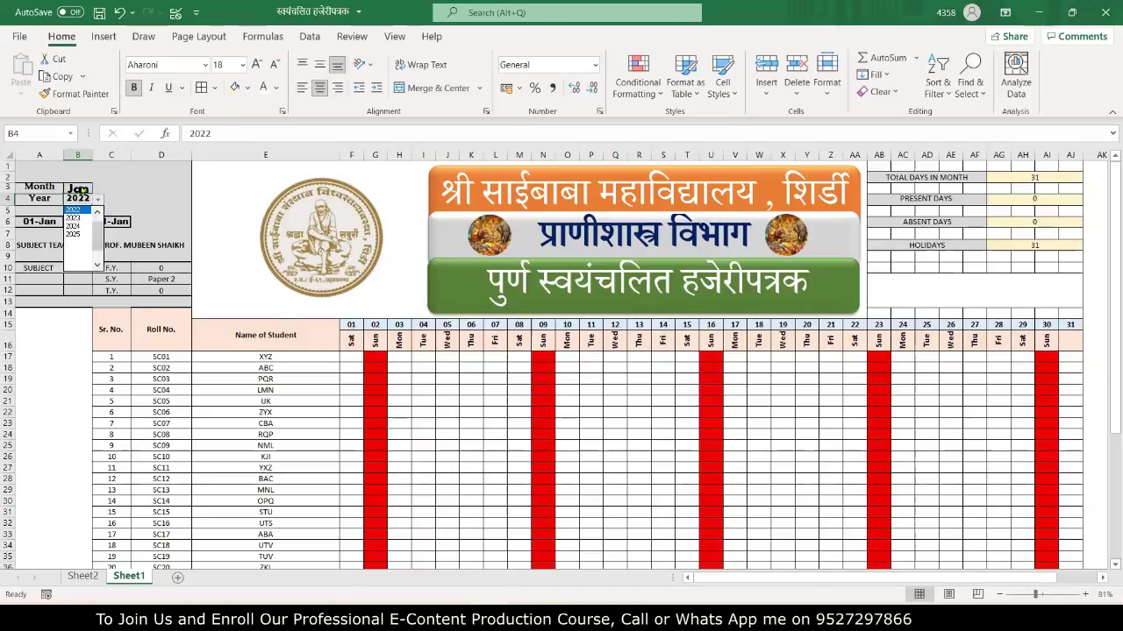
pyautogui.click(96, 194)
# Choose Dec in B3 and 2021 in B4 so the register covers December 2021.
pyautogui.click(79, 189)
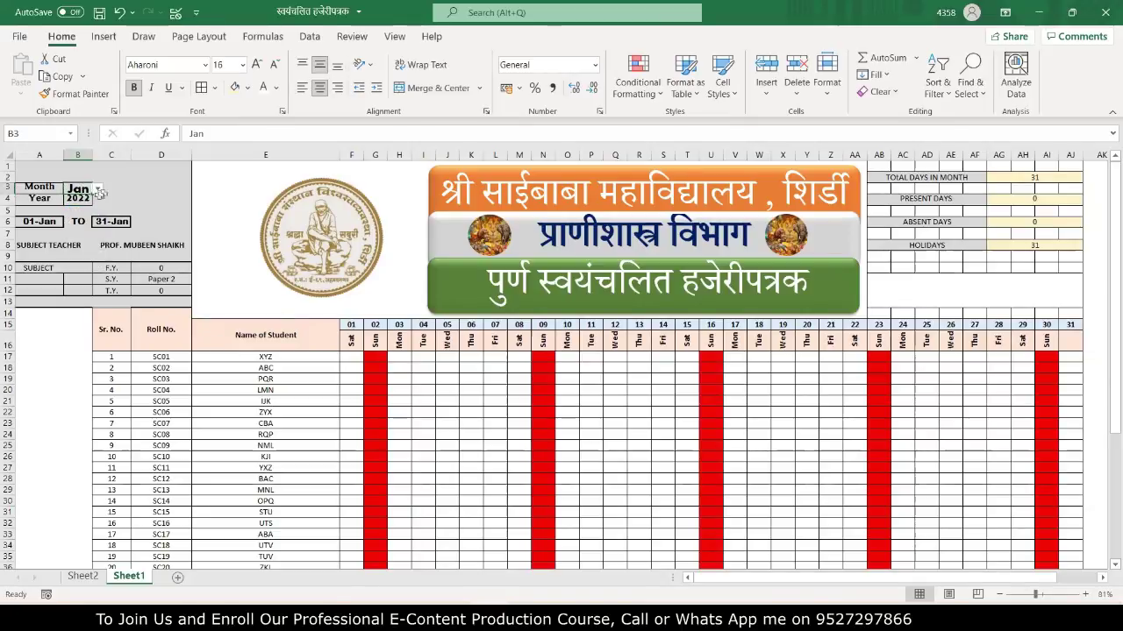
pyautogui.click(97, 189)
pyautogui.moveTo(96, 202); pyautogui.dragTo(100, 259)
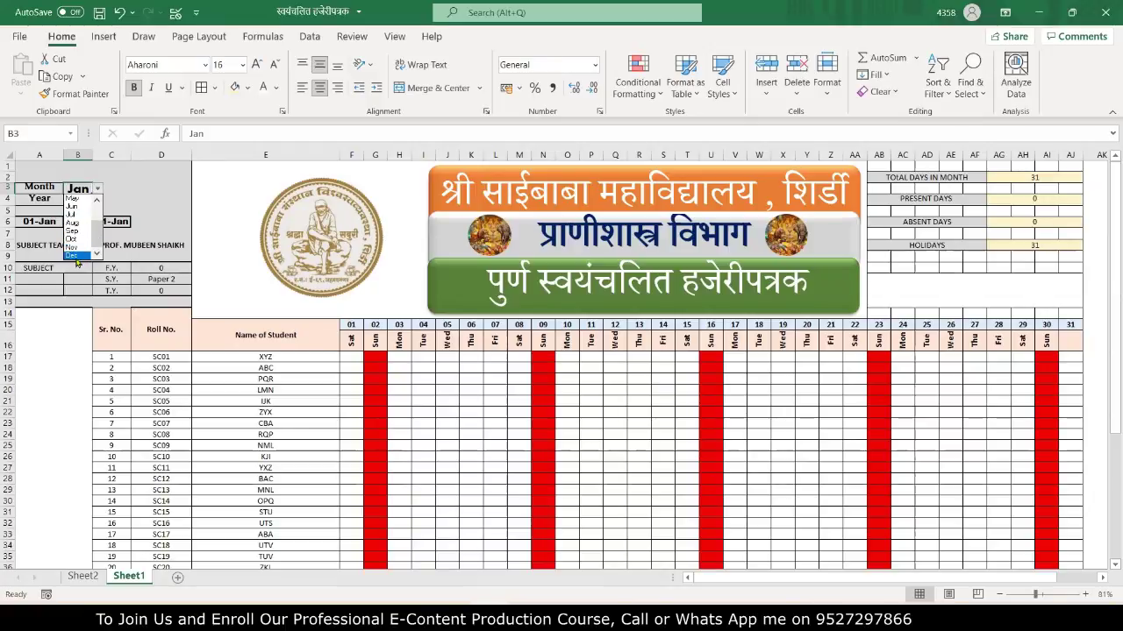
pyautogui.click(74, 255)
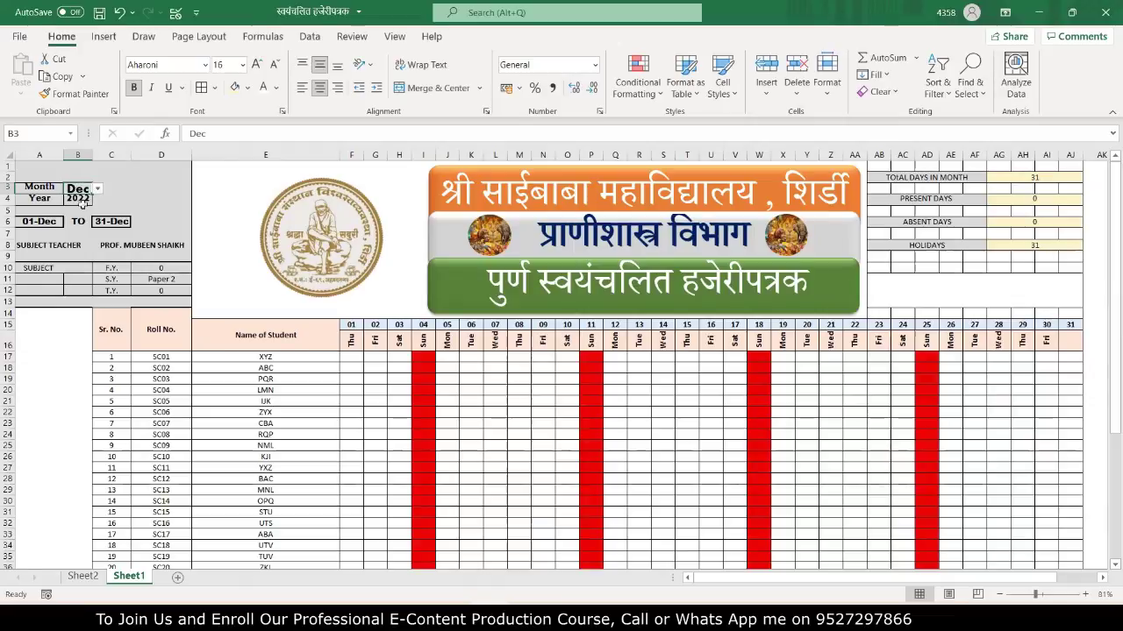
pyautogui.click(87, 201)
pyautogui.click(98, 200)
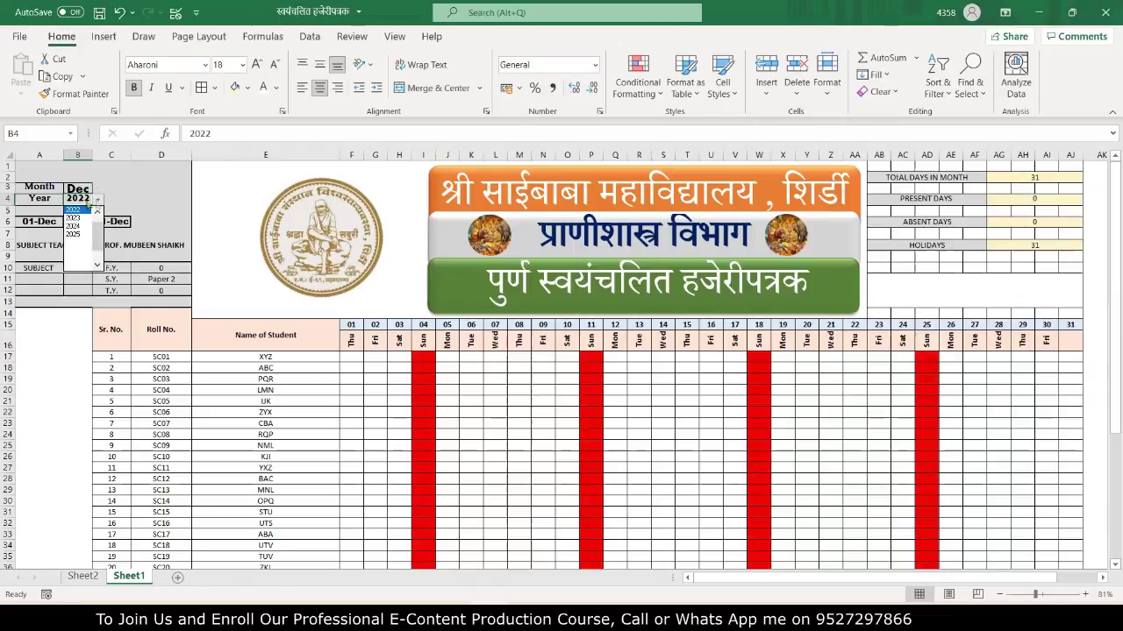
pyautogui.click(72, 212)
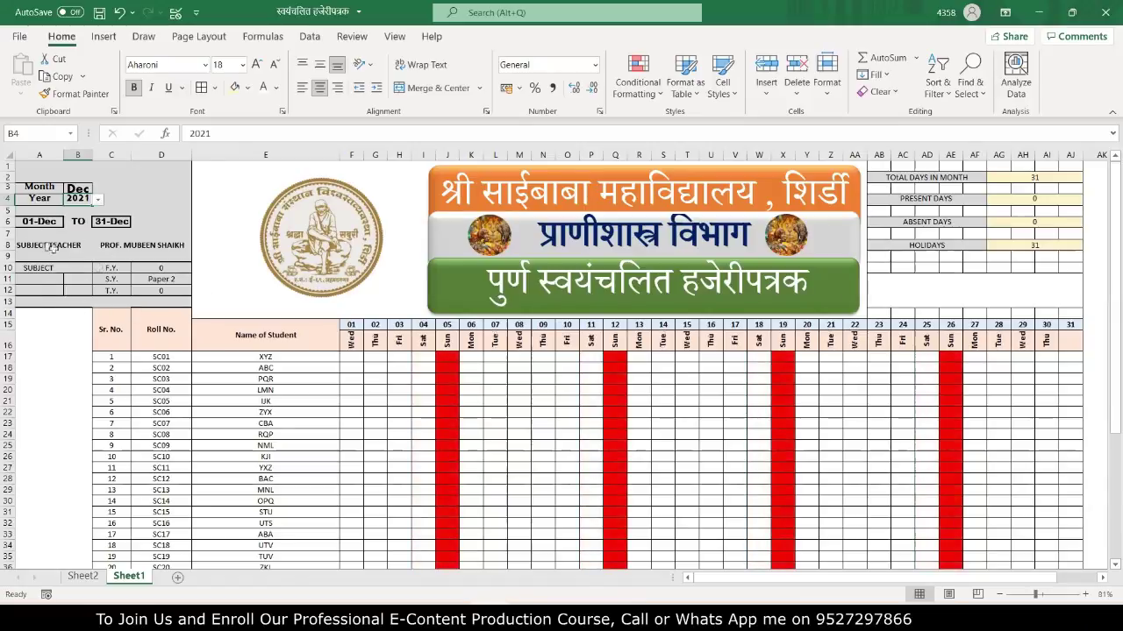
pyautogui.click(143, 247)
pyautogui.click(160, 279)
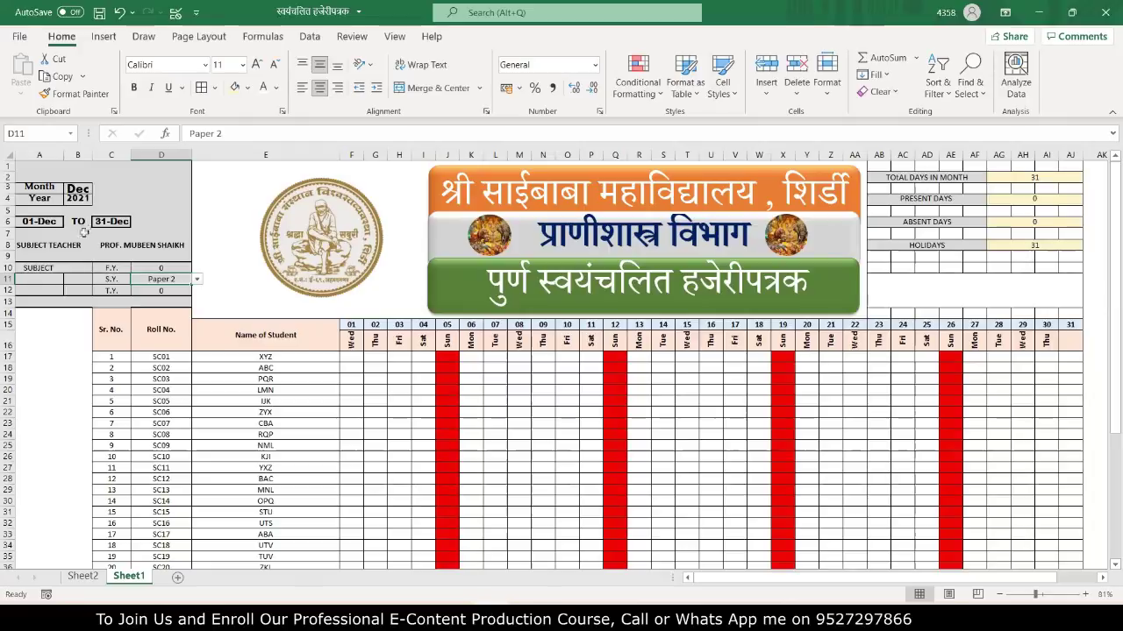
# Type P in F17 for 01 Dec, checking the font colour palette without changing it.
pyautogui.click(351, 359)
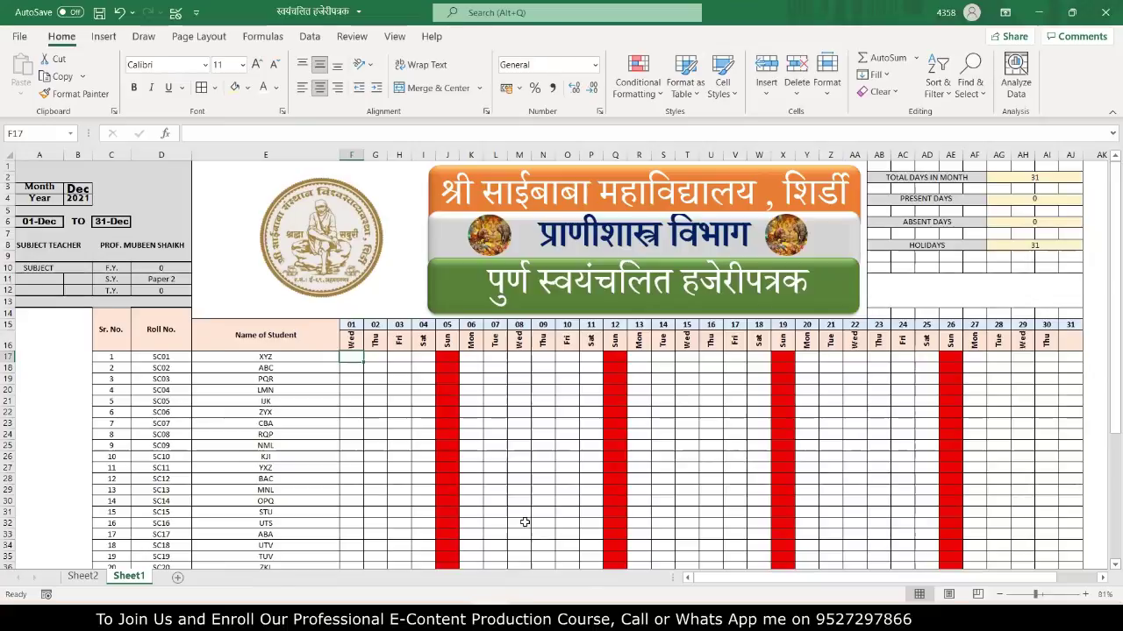
pyautogui.write('P')
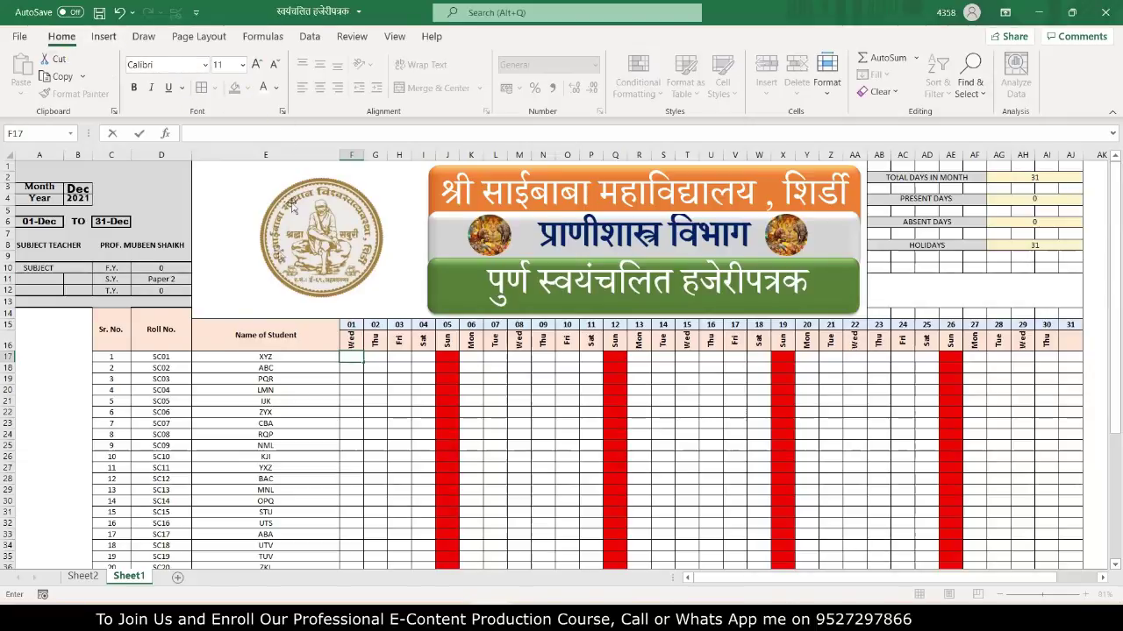
pyautogui.click(277, 88)
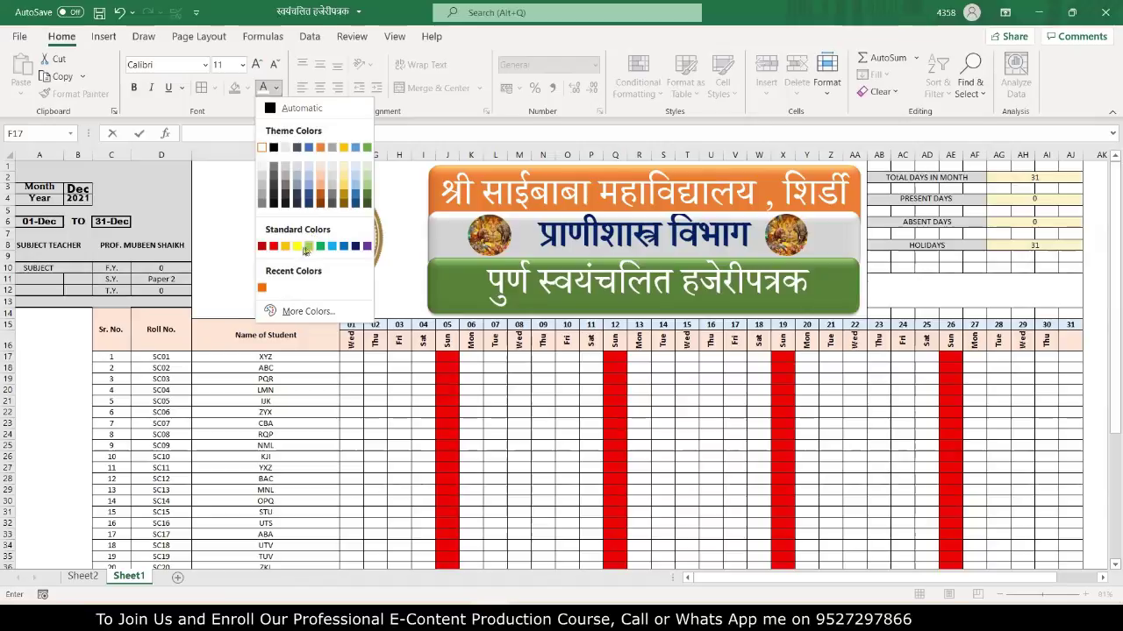
pyautogui.click(272, 145)
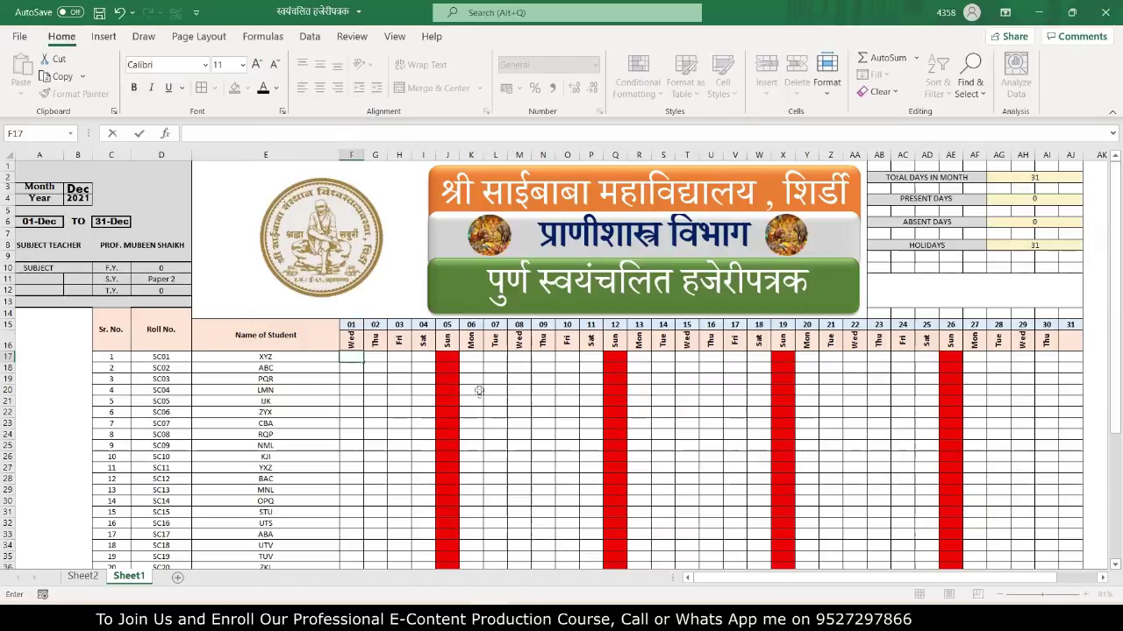
pyautogui.write('P')
# Mark the first student P, A, P for 01–03 Dec in F17:H17.
pyautogui.press('Return')
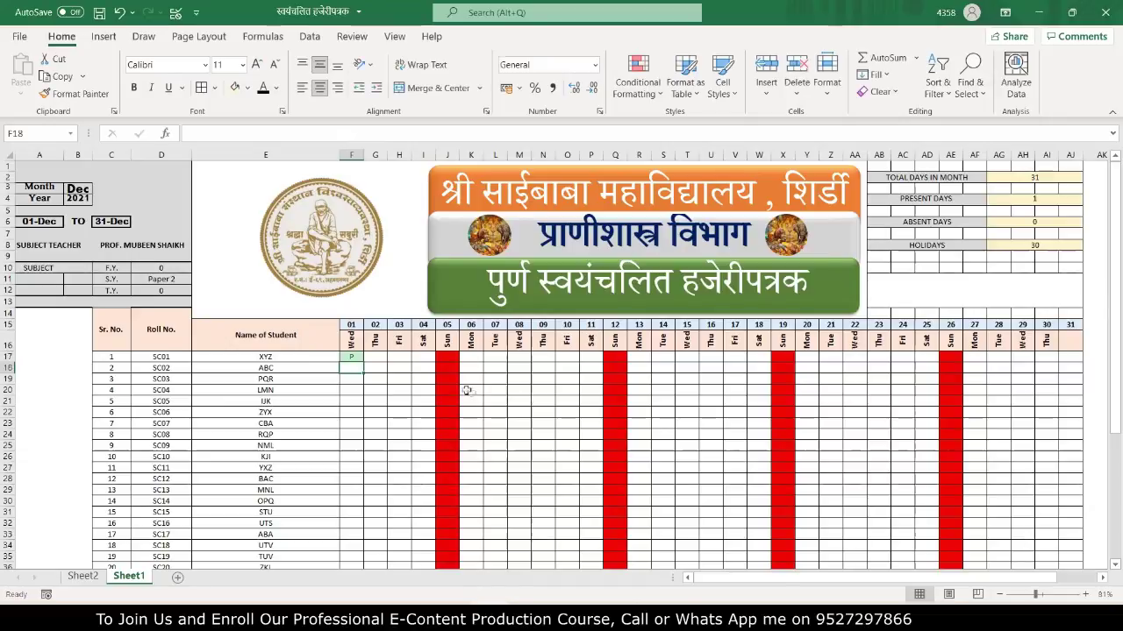
pyautogui.press('Up')
pyautogui.press('Right')
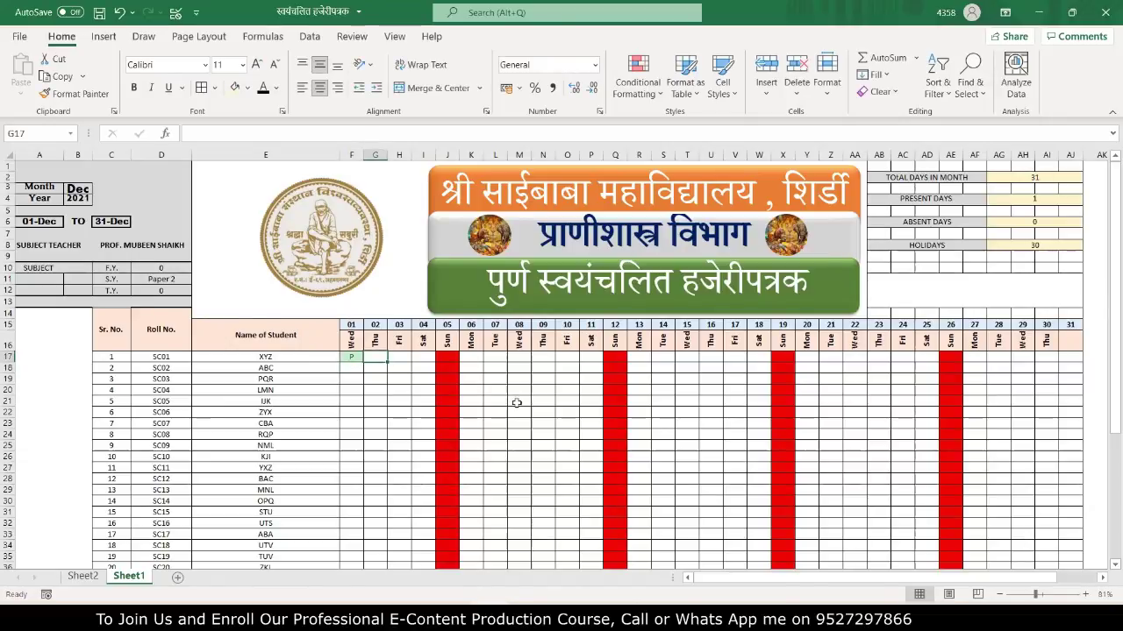
pyautogui.write('A')
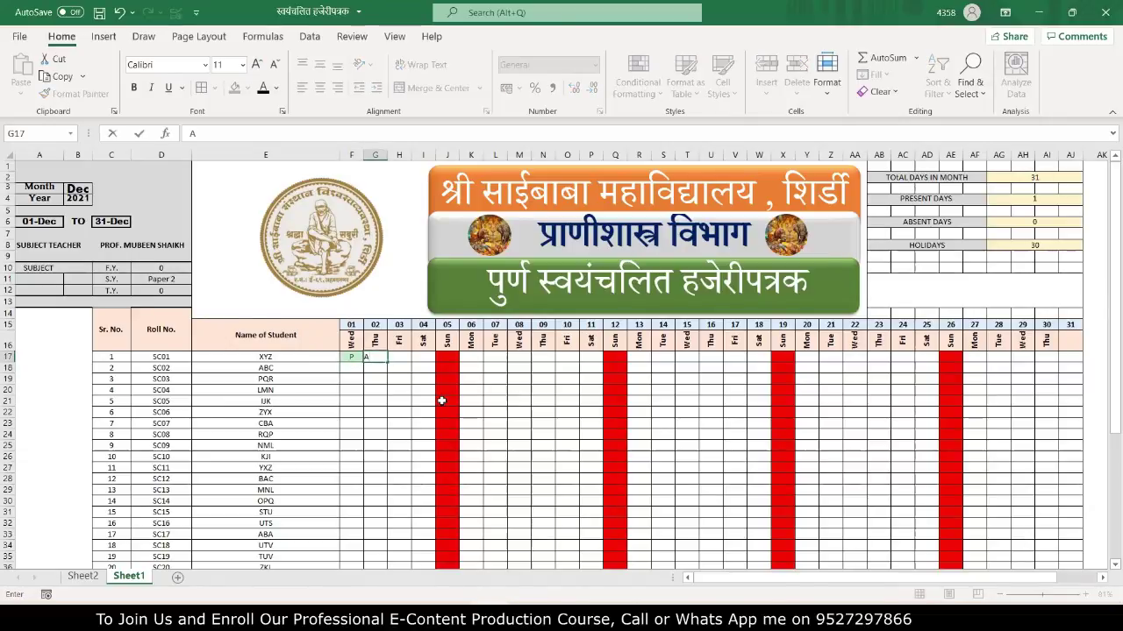
pyautogui.press('Return')
pyautogui.click(406, 357)
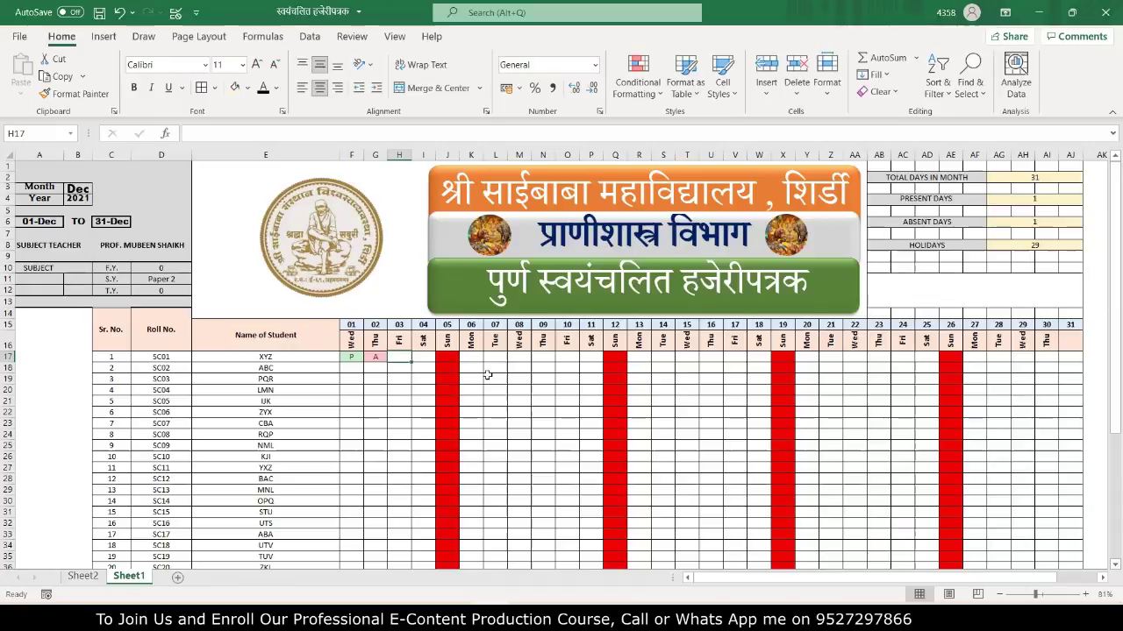
pyautogui.write('P')
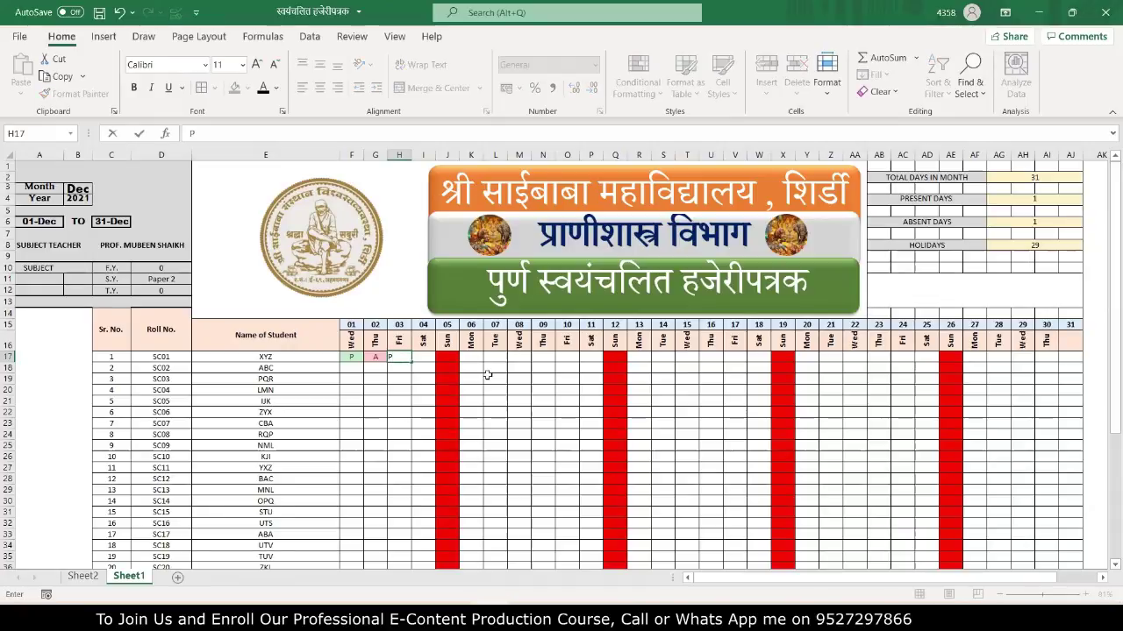
pyautogui.press('Return')
pyautogui.click(424, 357)
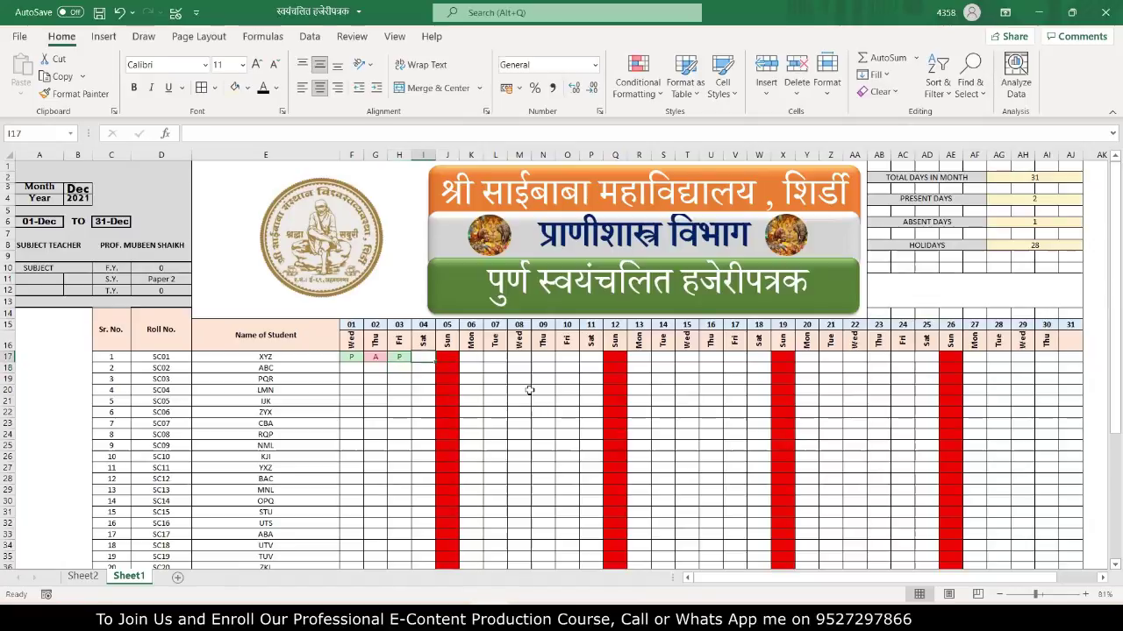
pyautogui.write('L')
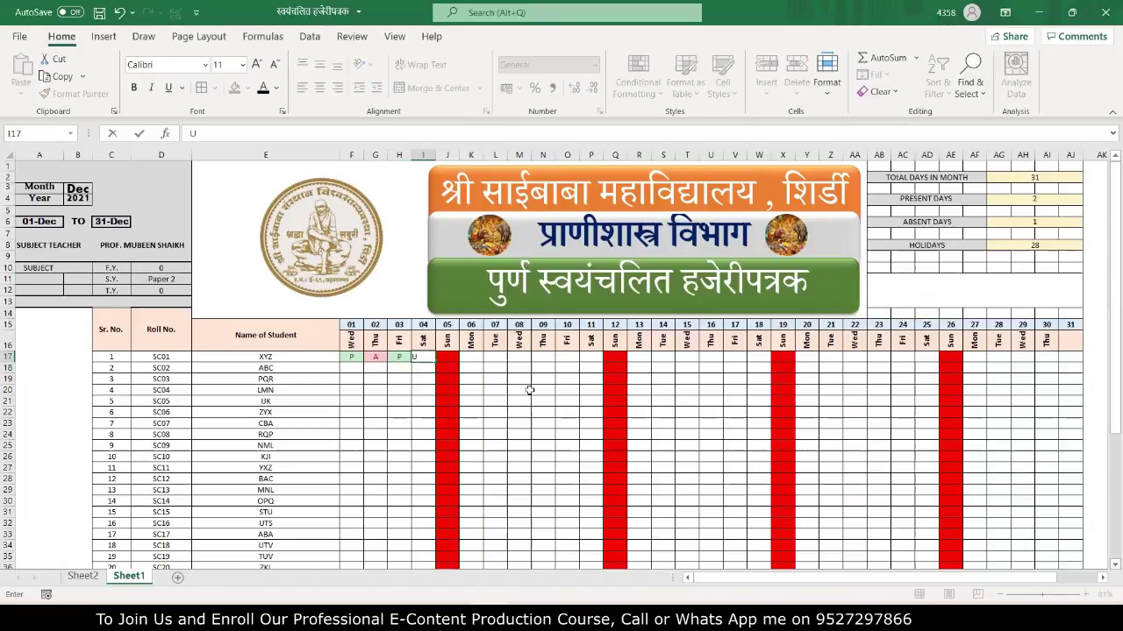
# Correct the 04 Dec entry in I17 to A, bringing absent days to 2.
pyautogui.press('Return')
pyautogui.click(424, 357)
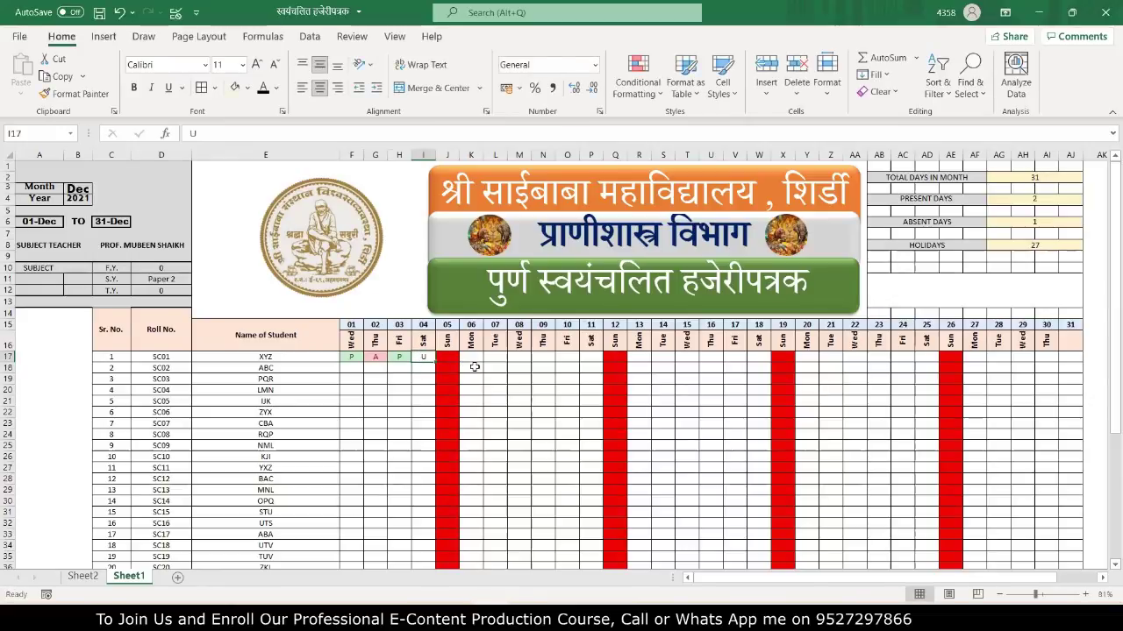
pyautogui.press('BackSpace')
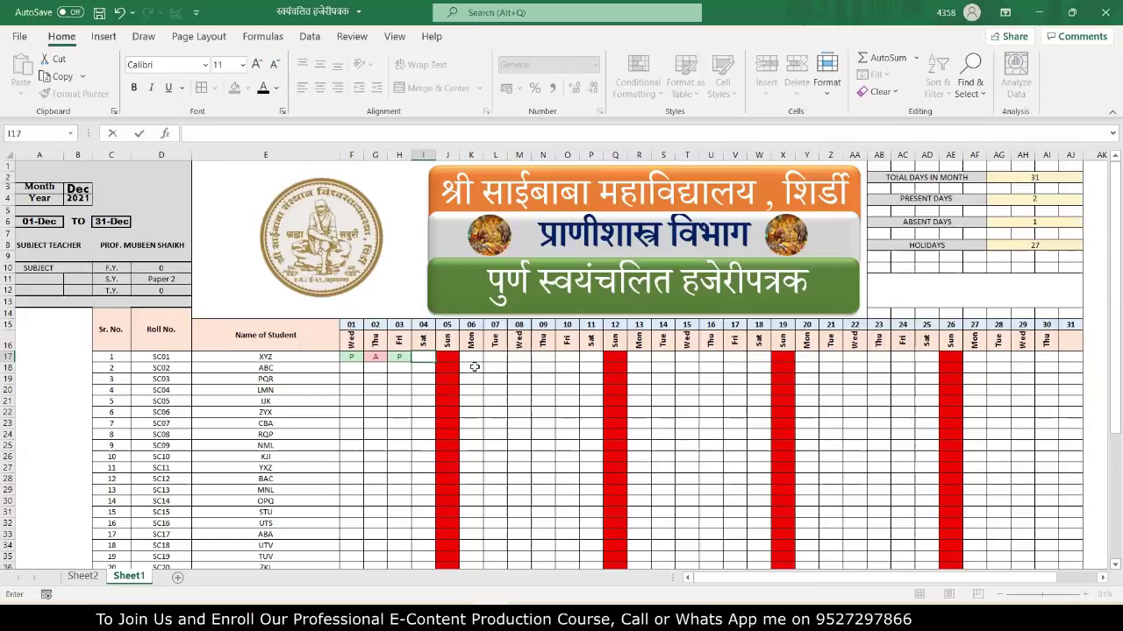
pyautogui.write('L')
pyautogui.press('Return')
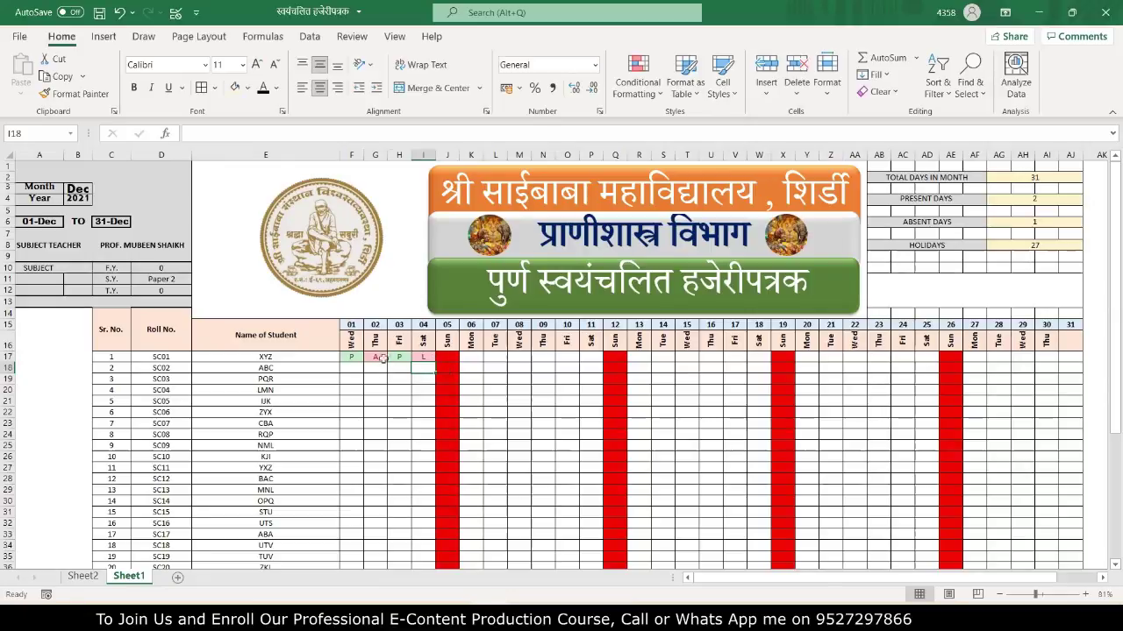
pyautogui.press('Up')
pyautogui.press('Up')
pyautogui.press('Up')
pyautogui.doubleClick(429, 359)
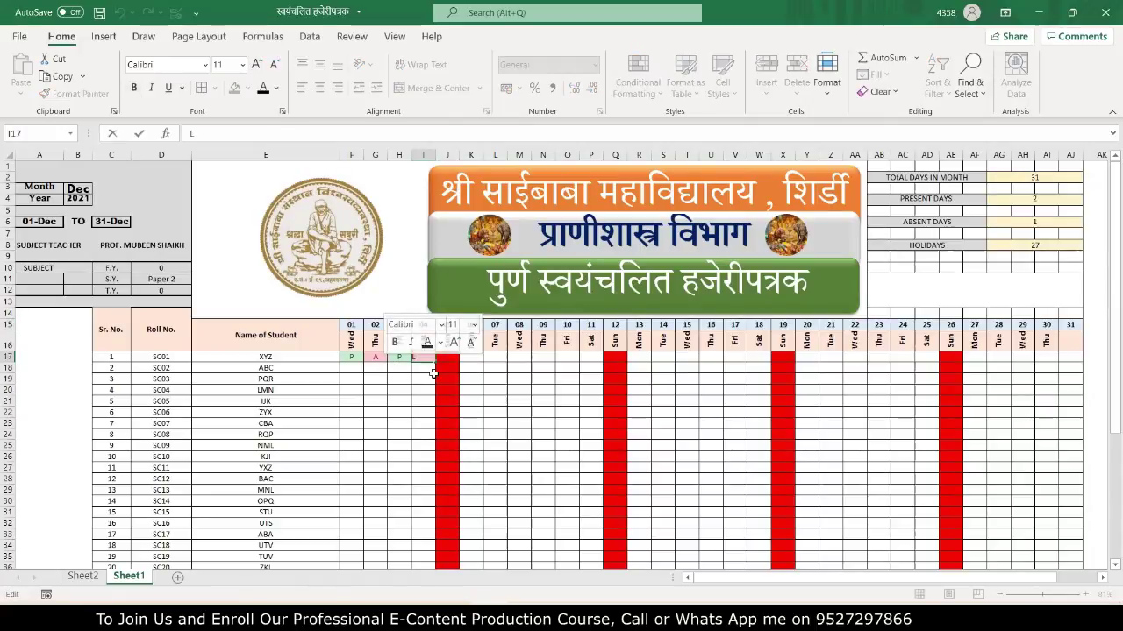
pyautogui.write('A')
pyautogui.press('Return')
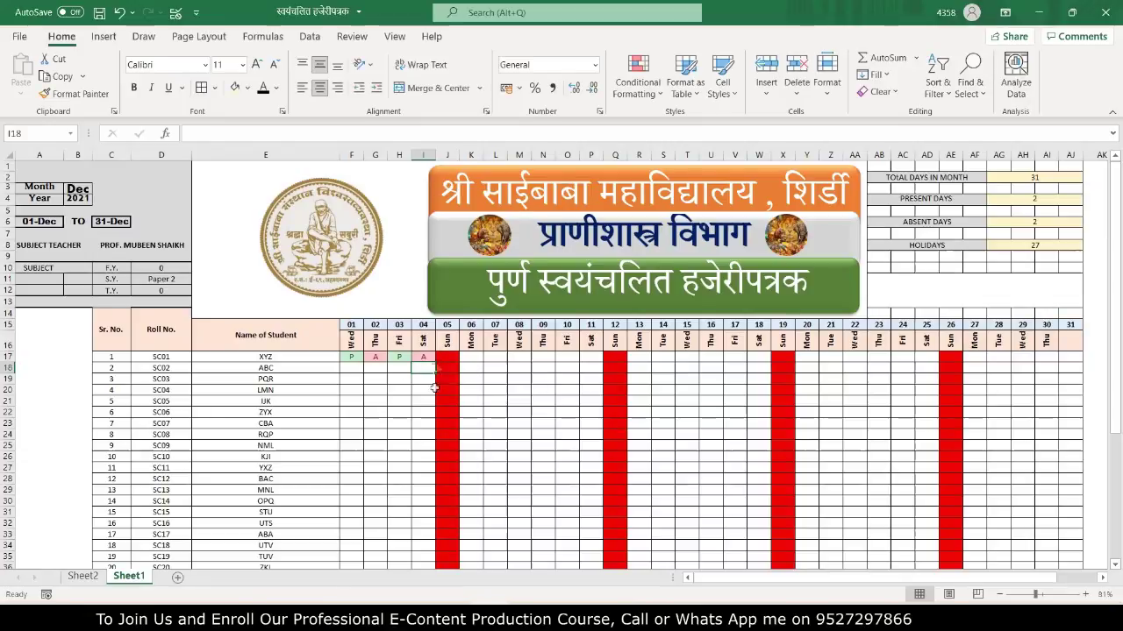
pyautogui.click(446, 357)
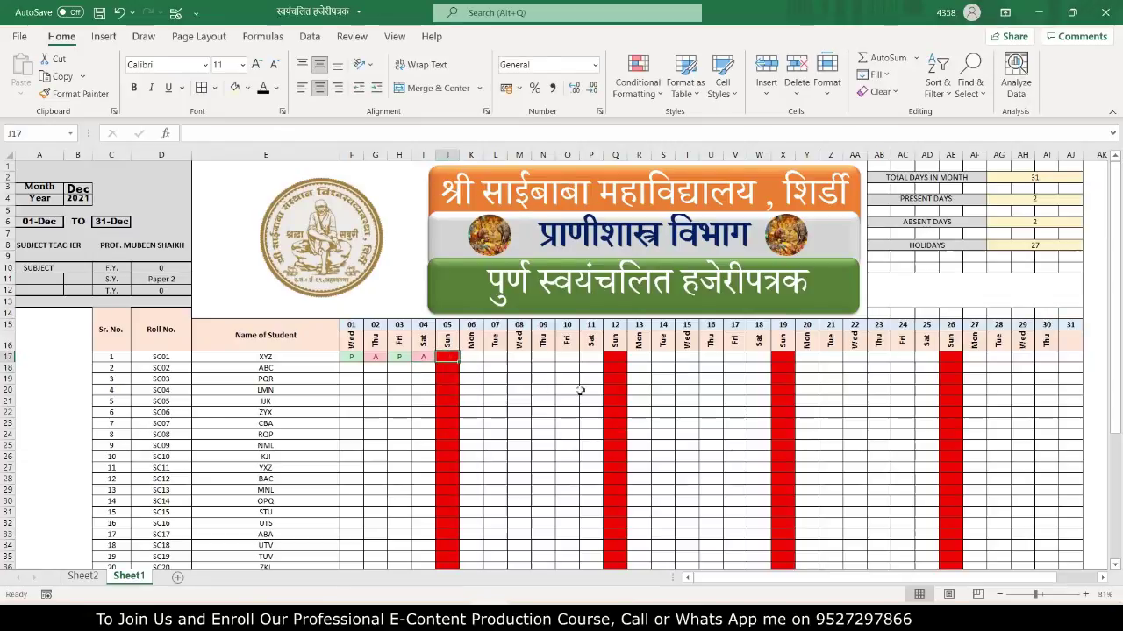
pyautogui.write('P')
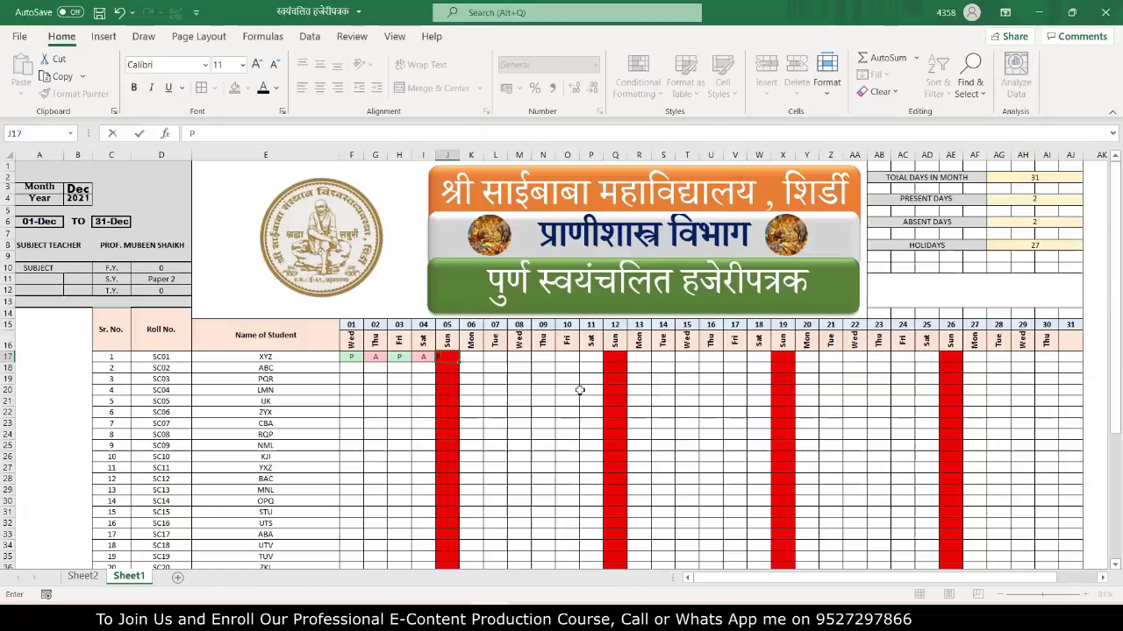
pyautogui.press('Return')
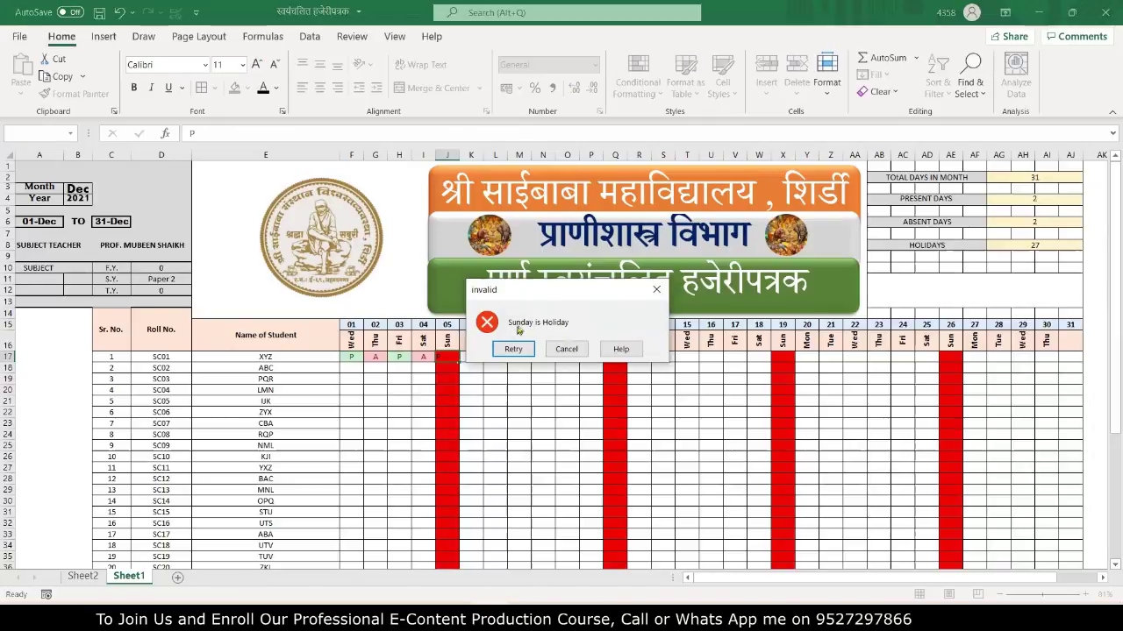
pyautogui.click(656, 289)
pyautogui.click(474, 354)
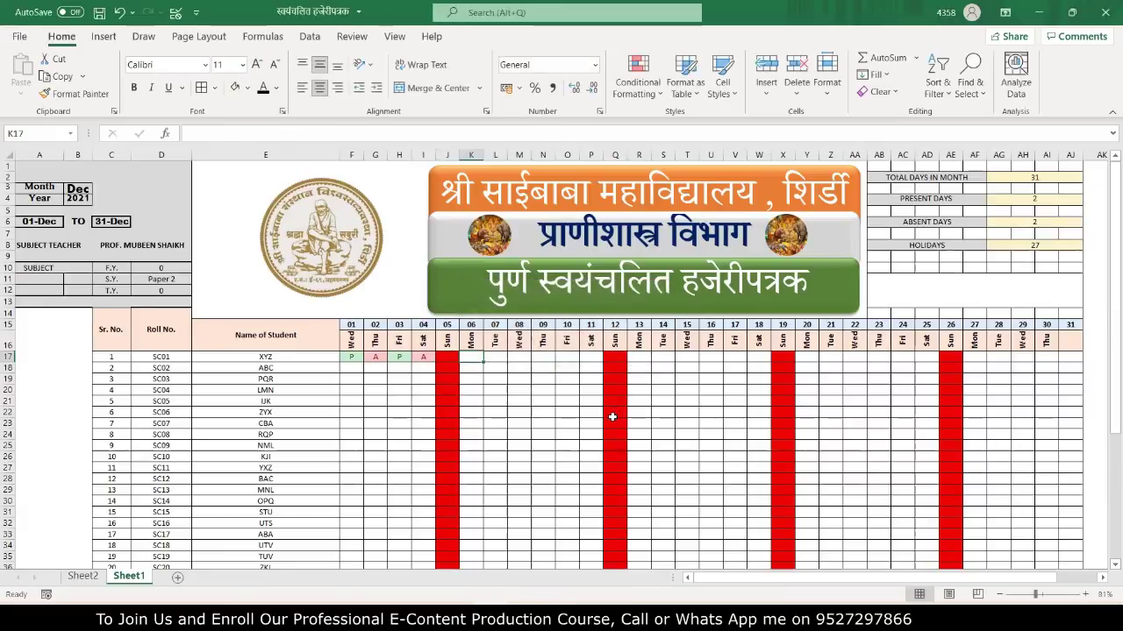
pyautogui.write('A')
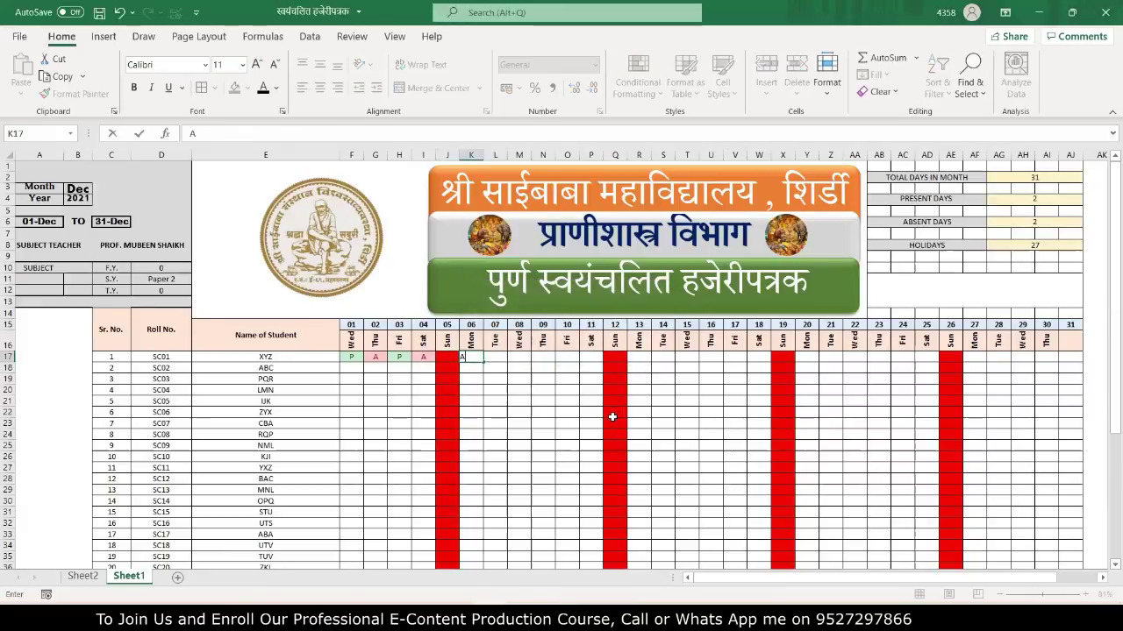
# Fill A across K17:P17 for 6–11 Dec and P across R17:W17 for 13–18 Dec.
pyautogui.click(495, 357)
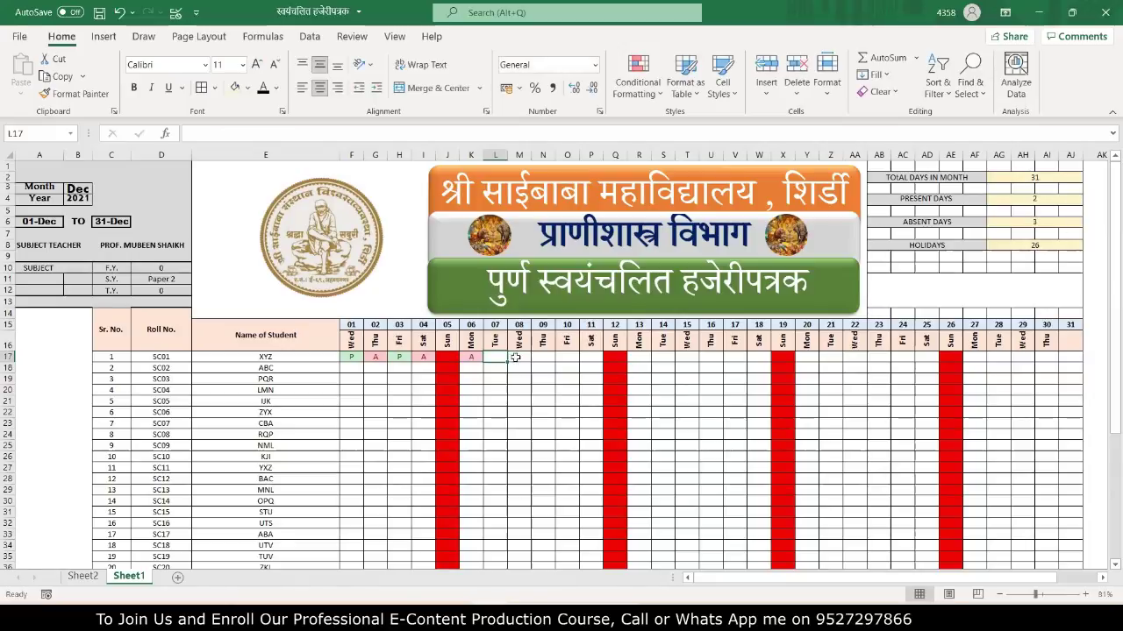
pyautogui.click(474, 357)
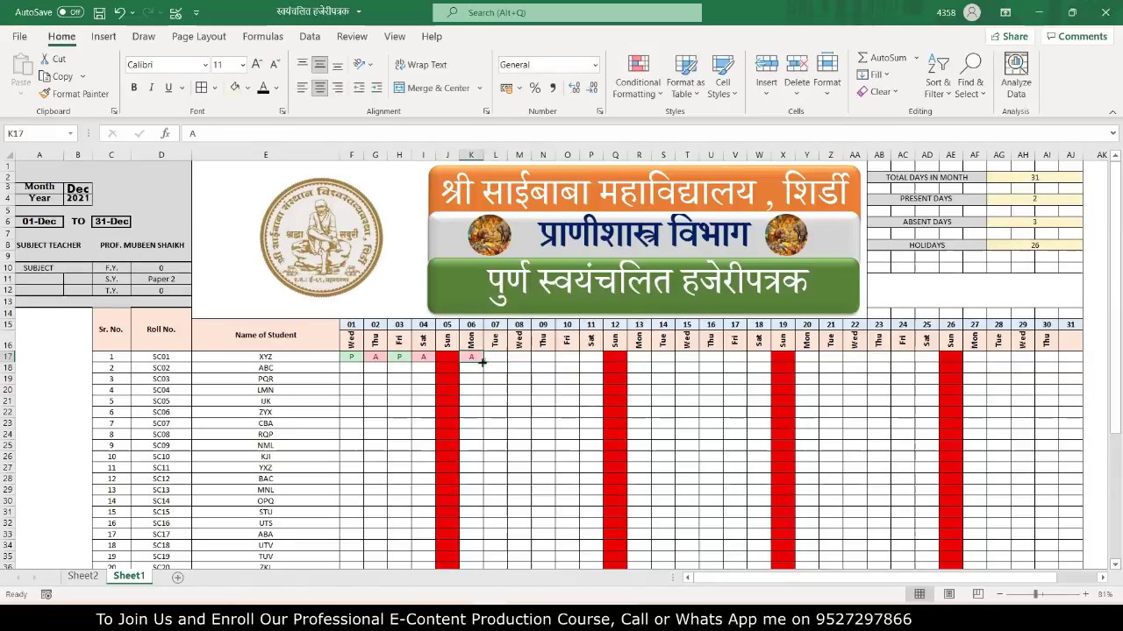
pyautogui.moveTo(479, 362); pyautogui.dragTo(591, 359)
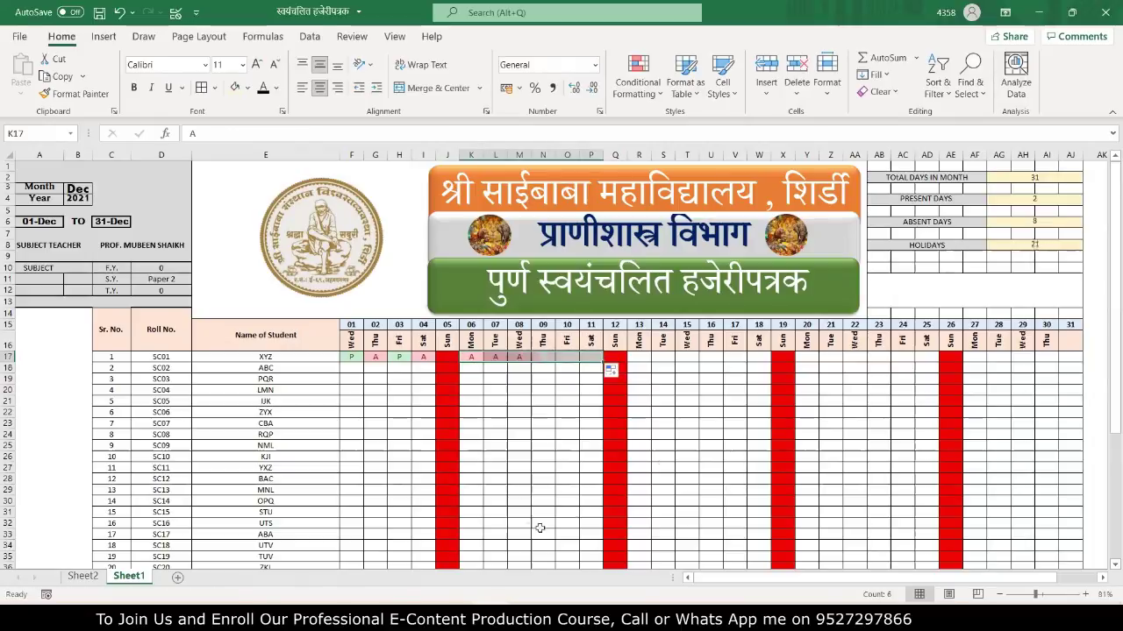
pyautogui.click(644, 357)
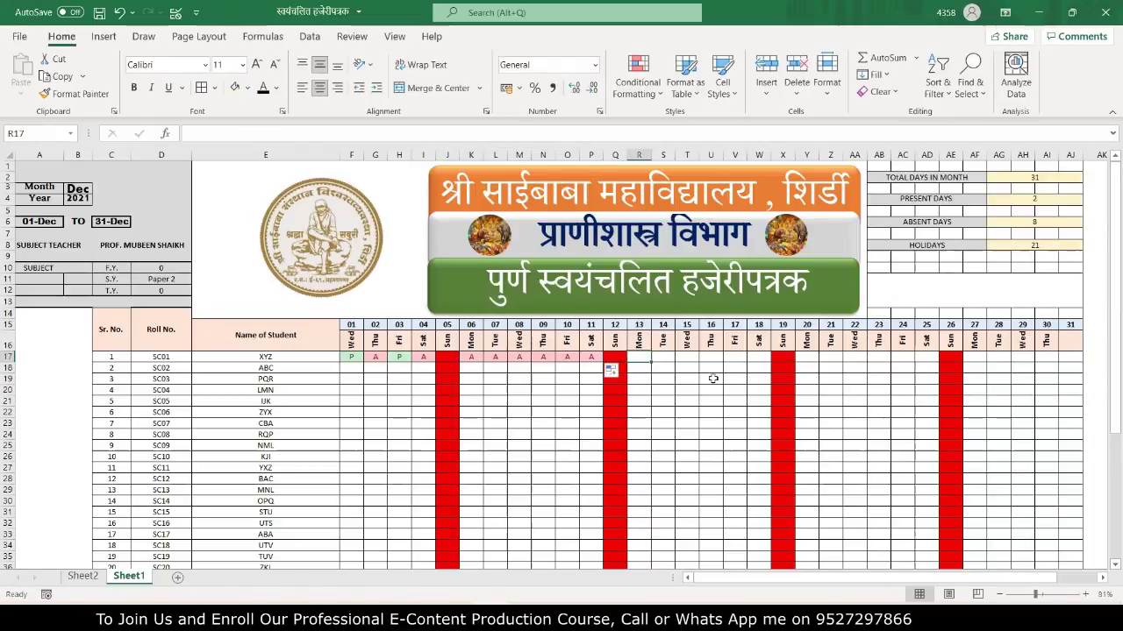
pyautogui.write('P')
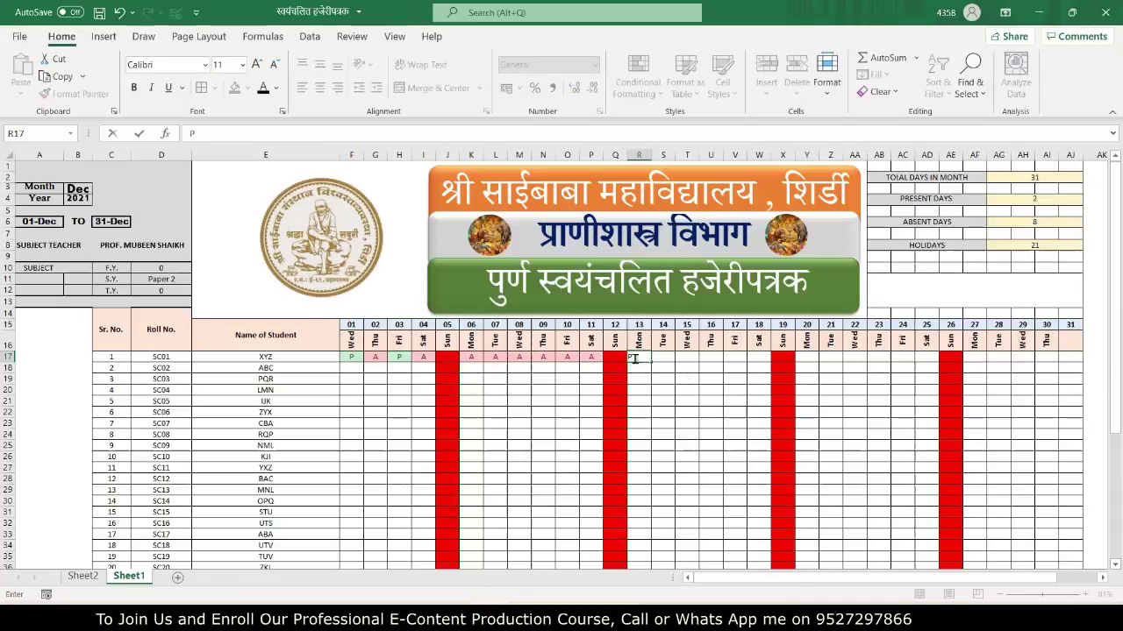
pyautogui.click(650, 359)
pyautogui.moveTo(651, 363); pyautogui.dragTo(767, 366)
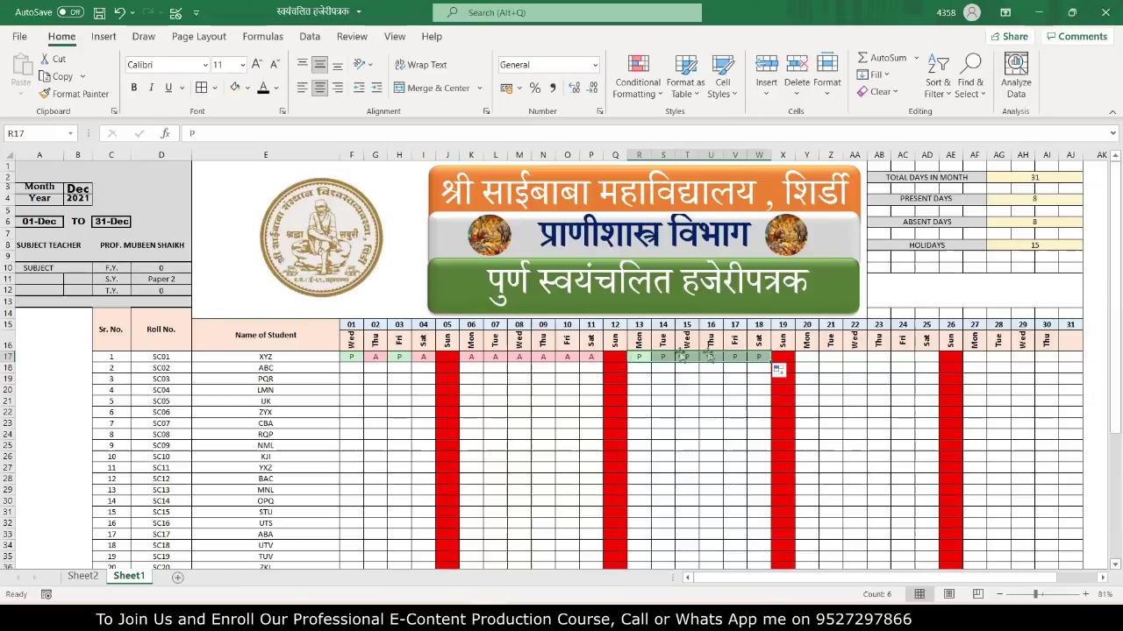
# Enter P, A, P in Y17:AA17, fill P to AD17, and fill P from AF17 onward.
pyautogui.click(807, 357)
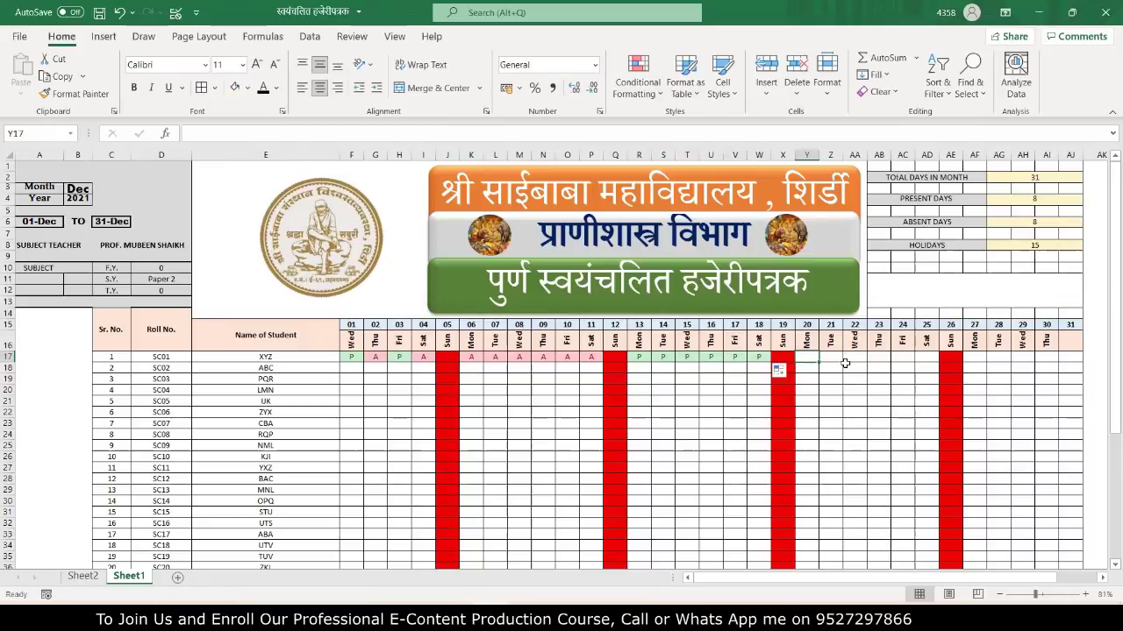
pyautogui.write('P')
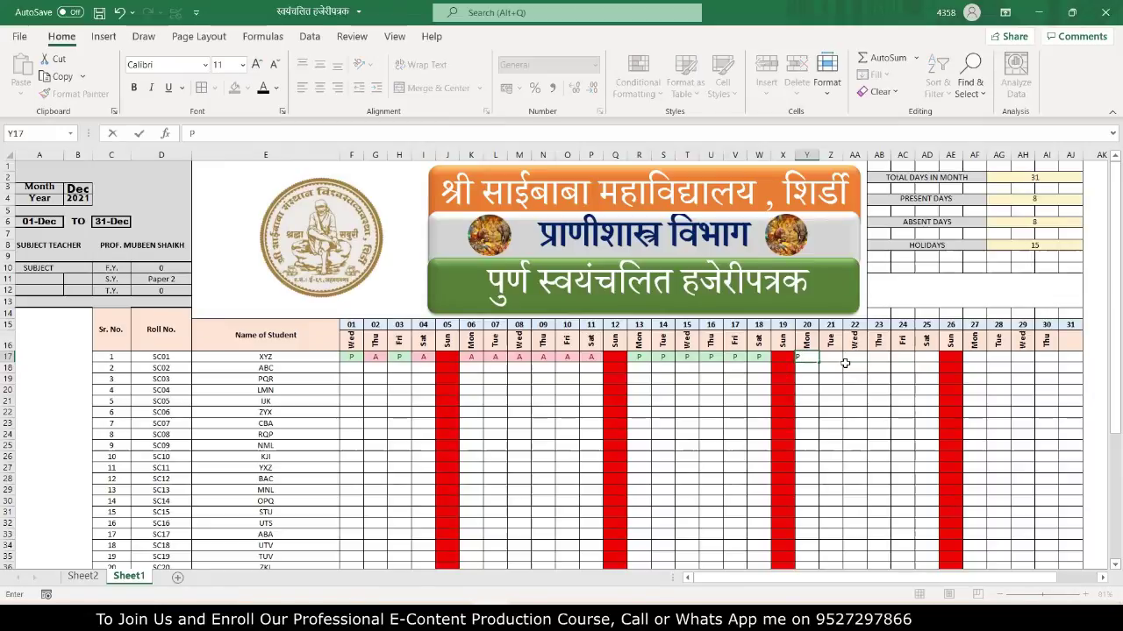
pyautogui.press('Tab')
pyautogui.write('A')
pyautogui.press('Tab')
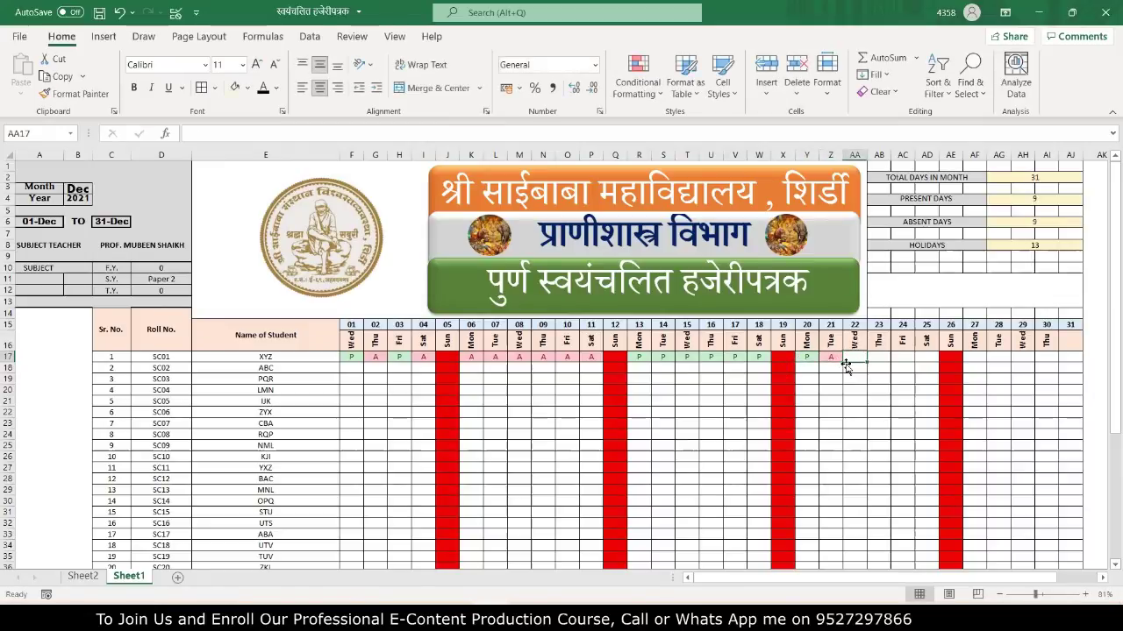
pyautogui.write('PP')
pyautogui.click(847, 365)
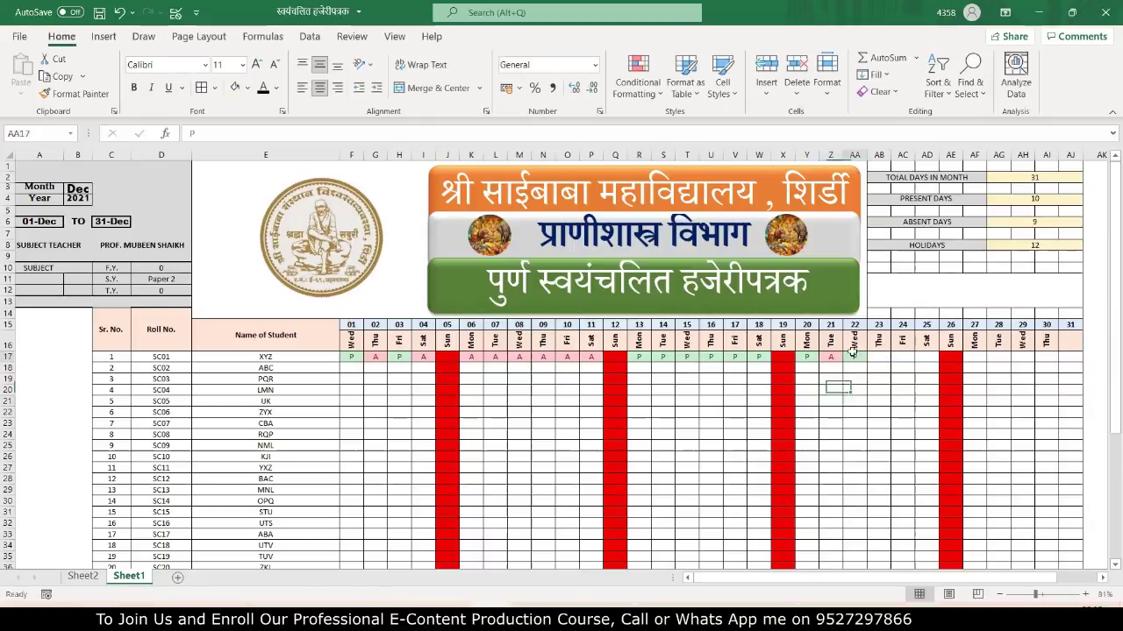
pyautogui.moveTo(865, 360)
pyautogui.mouseDown()
pyautogui.moveTo(940, 370)
pyautogui.moveTo(935, 361)
pyautogui.mouseUp()
pyautogui.click(974, 356)
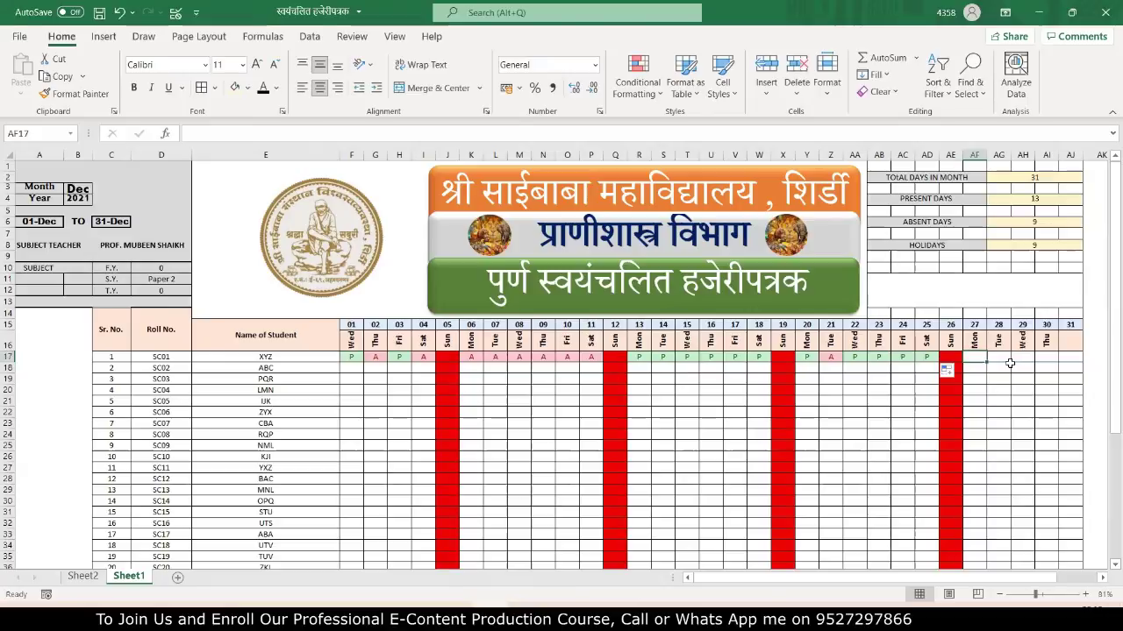
pyautogui.write('P')
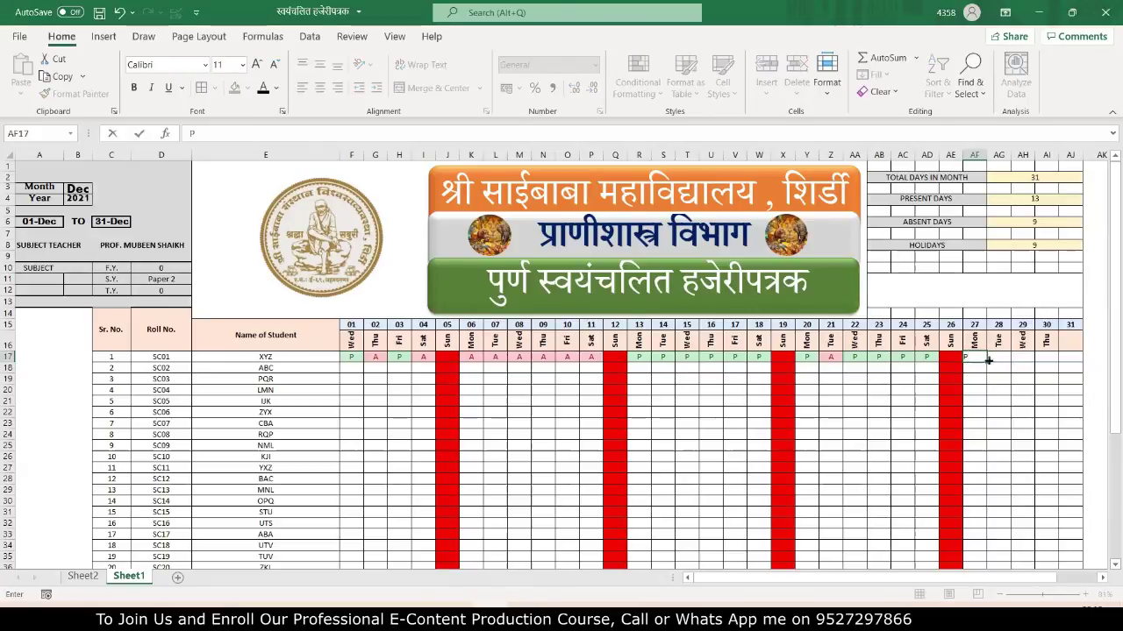
pyautogui.moveTo(1020, 362); pyautogui.dragTo(1057, 365)
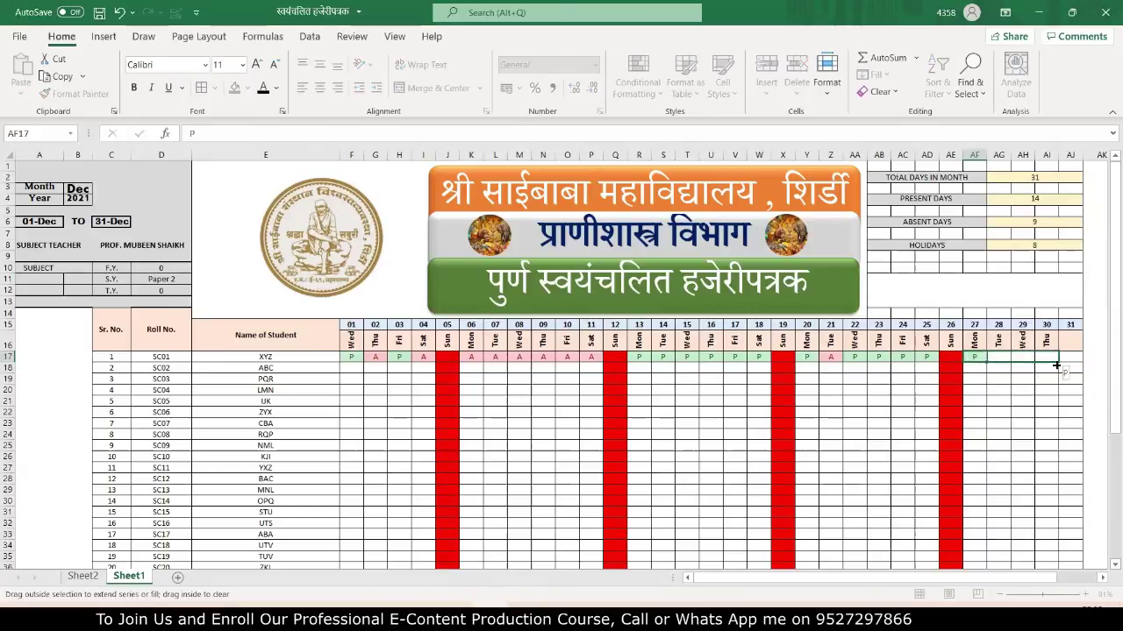
pyautogui.moveTo(1066, 365); pyautogui.dragTo(1072, 365)
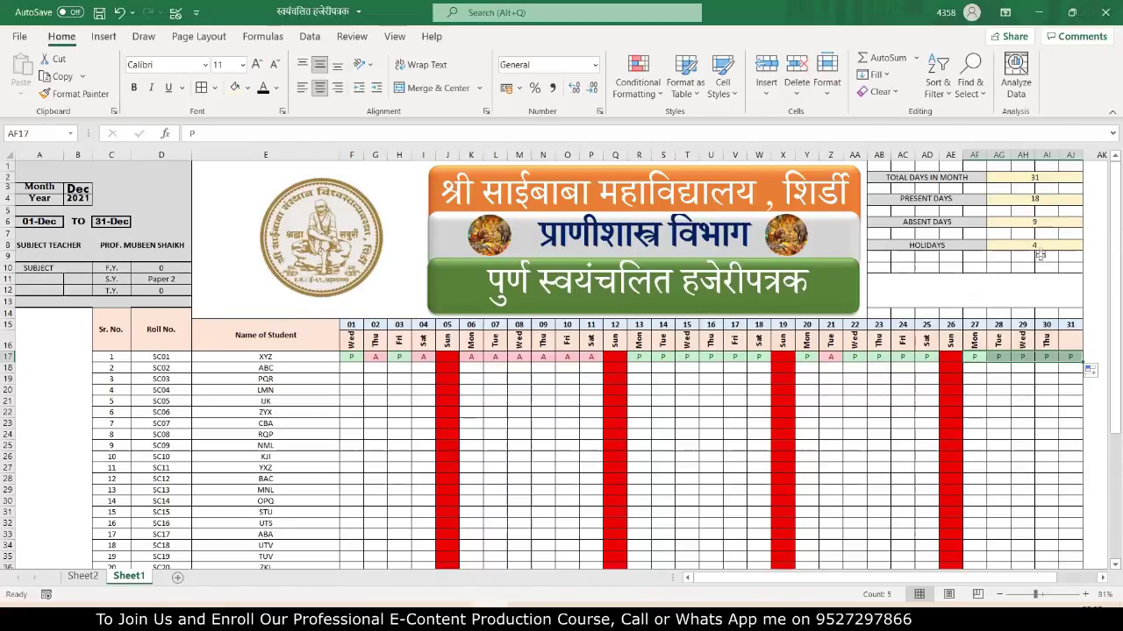
# Check the red Sunday cells for the 26th, 19th, 12th and 5th.
pyautogui.click(951, 357)
pyautogui.click(783, 357)
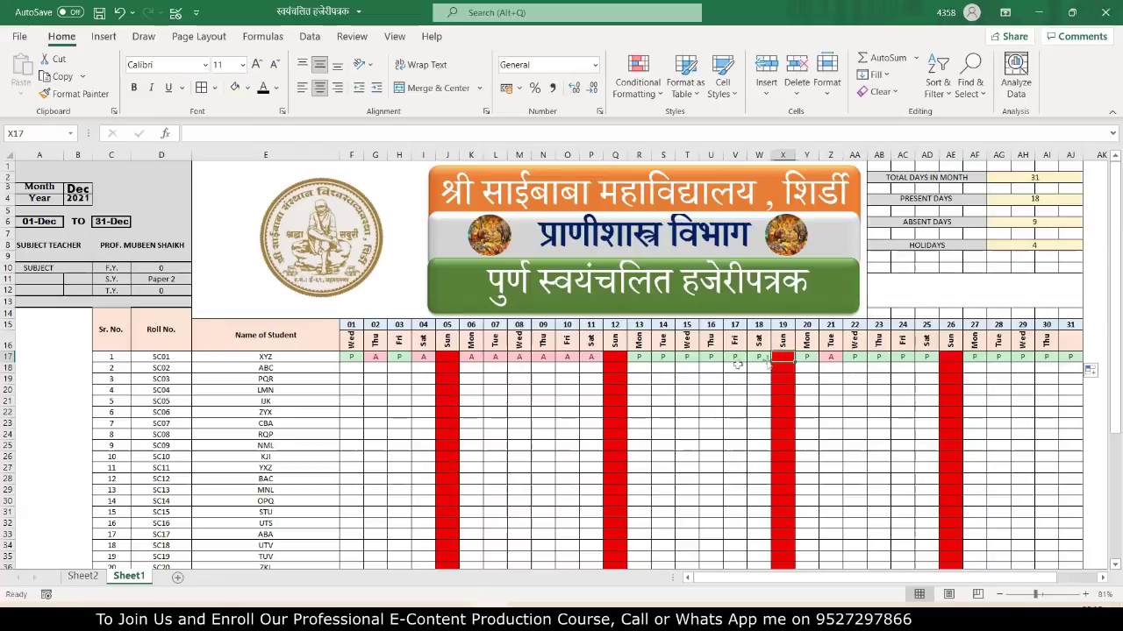
pyautogui.click(615, 357)
pyautogui.click(446, 357)
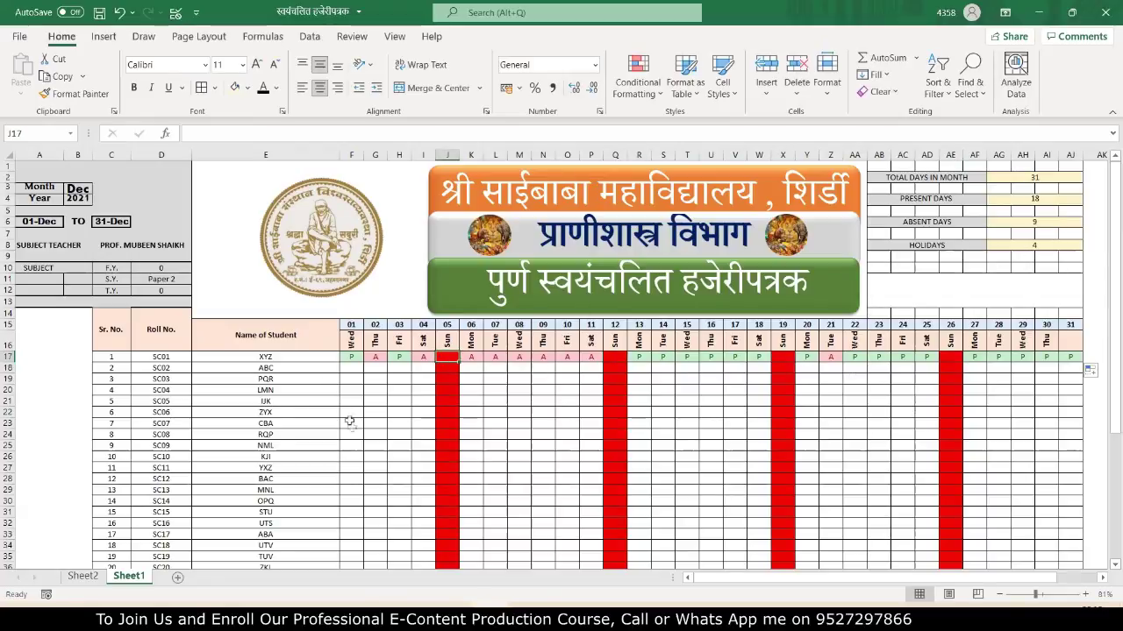
# Enter a trial P in M24 for the student in row 24.
pyautogui.click(517, 433)
pyautogui.write('P')
pyautogui.press('Return')
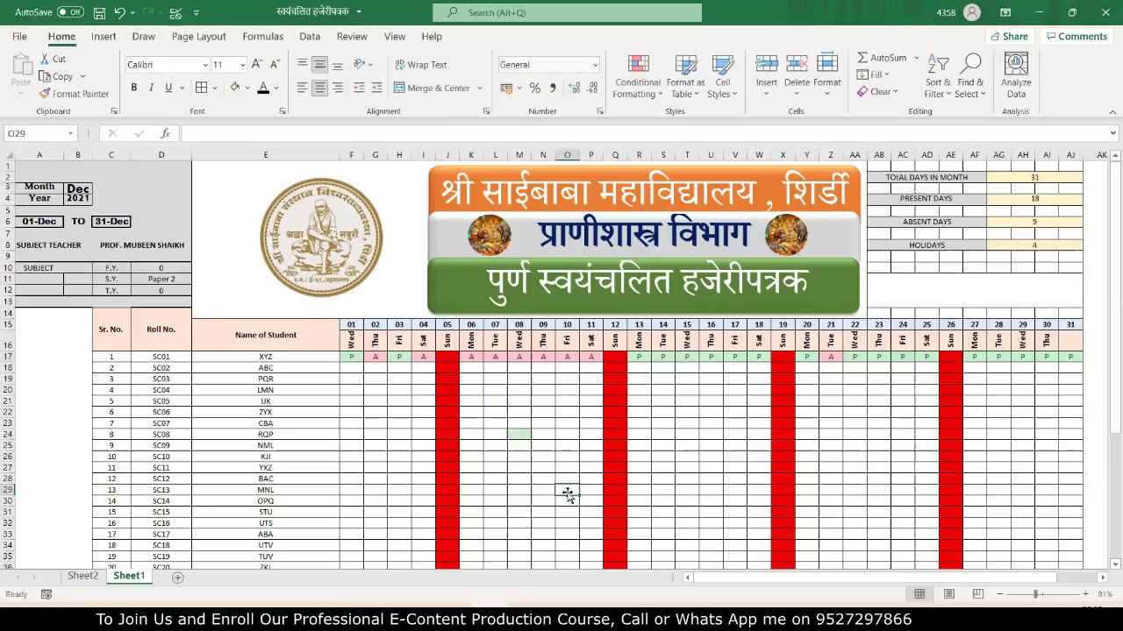
pyautogui.click(553, 405)
# Add a trial A in N21, then delete the trial marks in M24 and N21.
pyautogui.write('A')
pyautogui.click(566, 479)
pyautogui.click(520, 435)
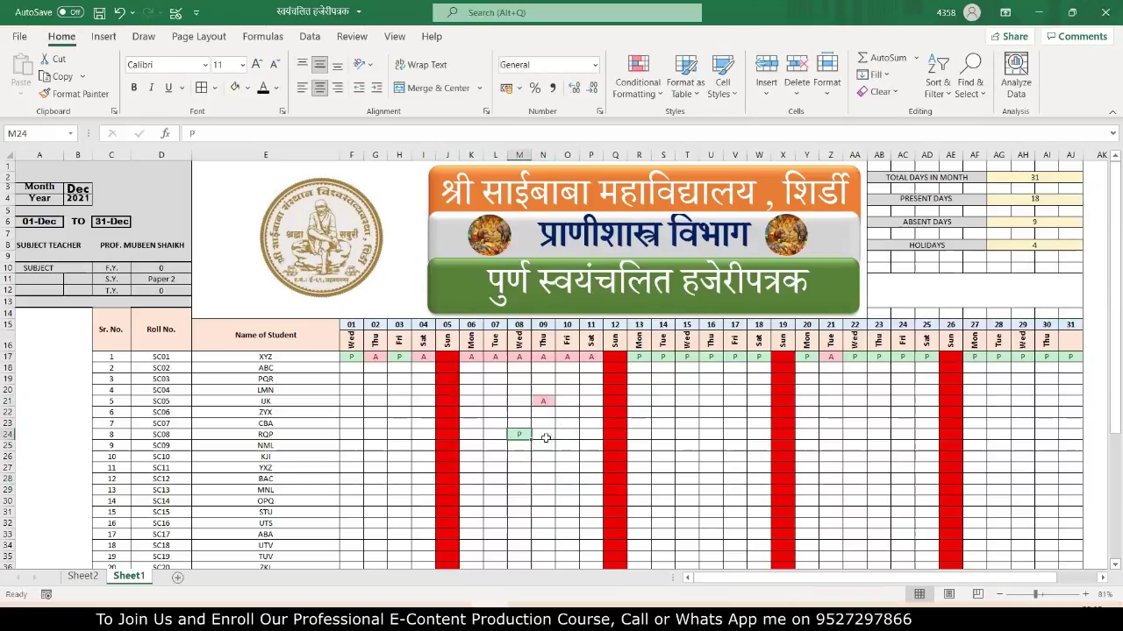
pyautogui.press('Delete')
pyautogui.click(543, 401)
pyautogui.press('Delete')
pyautogui.click(543, 468)
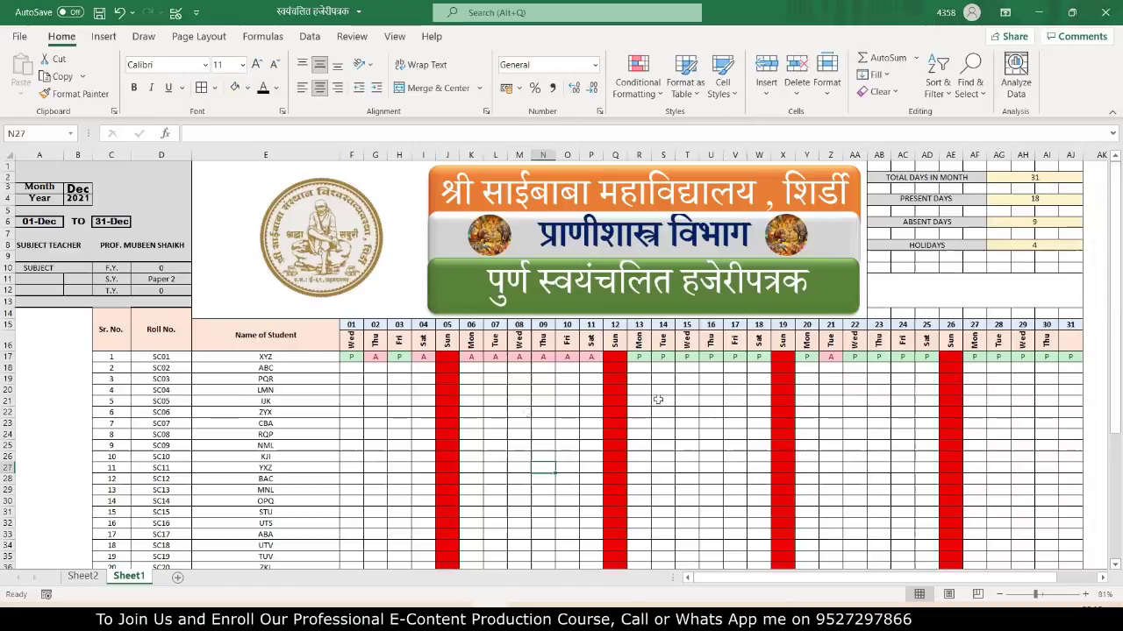
# Delete all marks in the first student's row F17:AJ17.
pyautogui.moveTo(353, 357); pyautogui.dragTo(1069, 359)
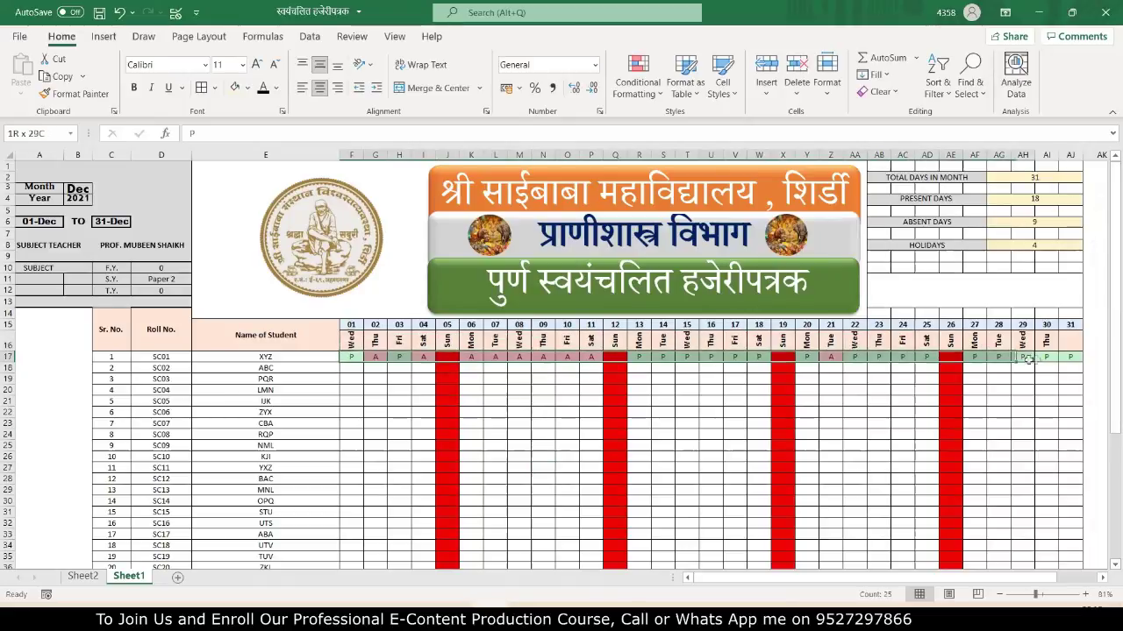
pyautogui.press('BackSpace')
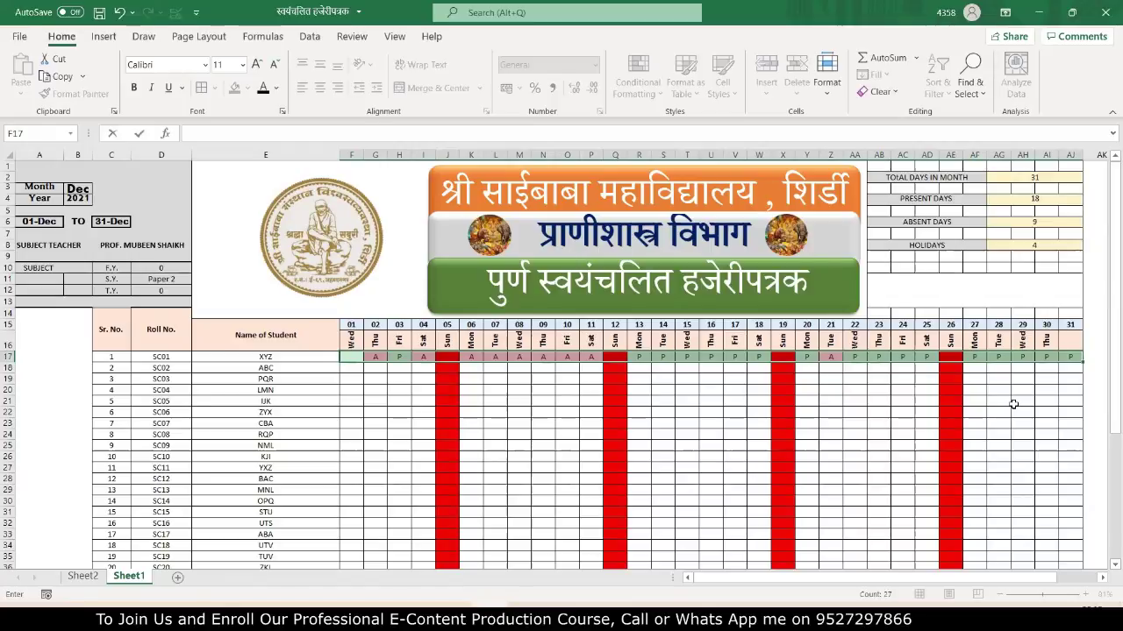
pyautogui.click(425, 411)
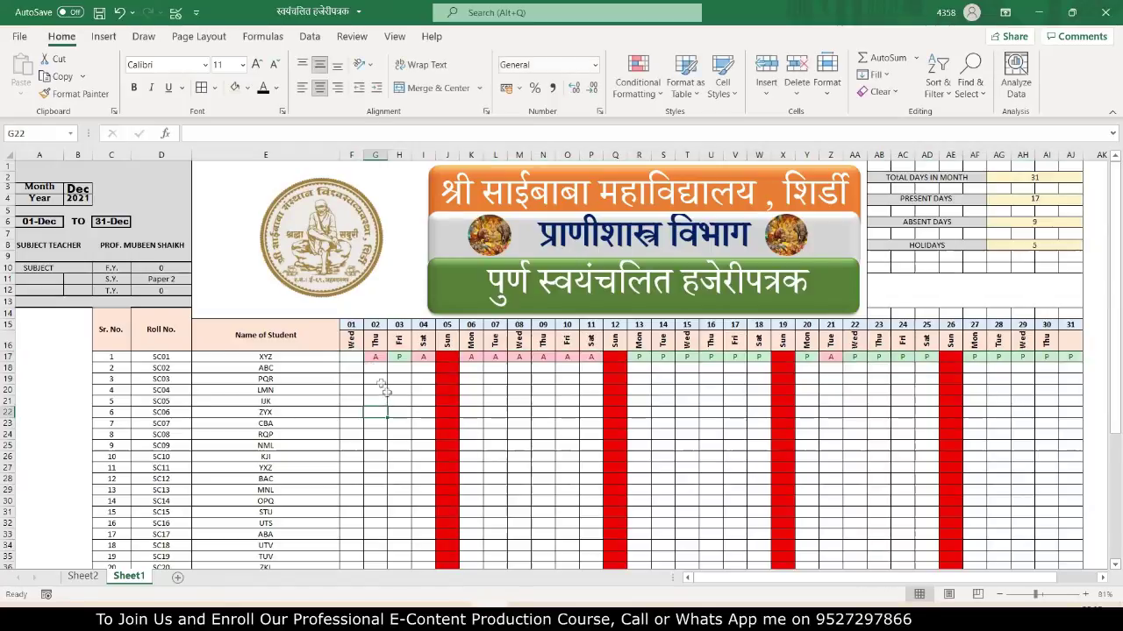
pyautogui.moveTo(353, 357); pyautogui.dragTo(1071, 359)
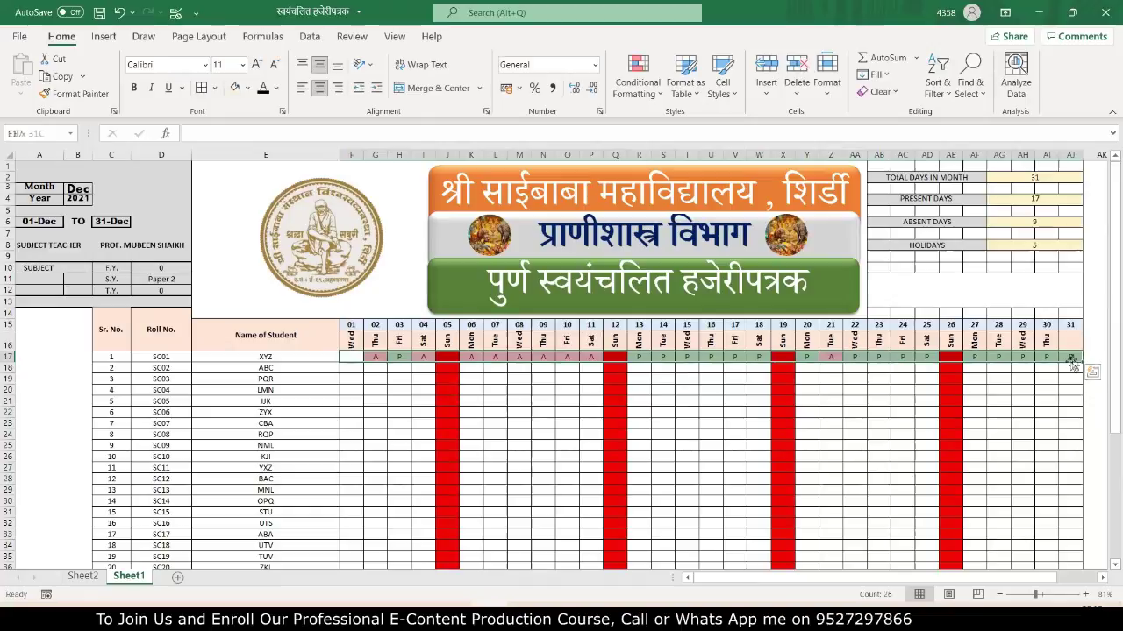
pyautogui.press('Delete')
pyautogui.click(570, 455)
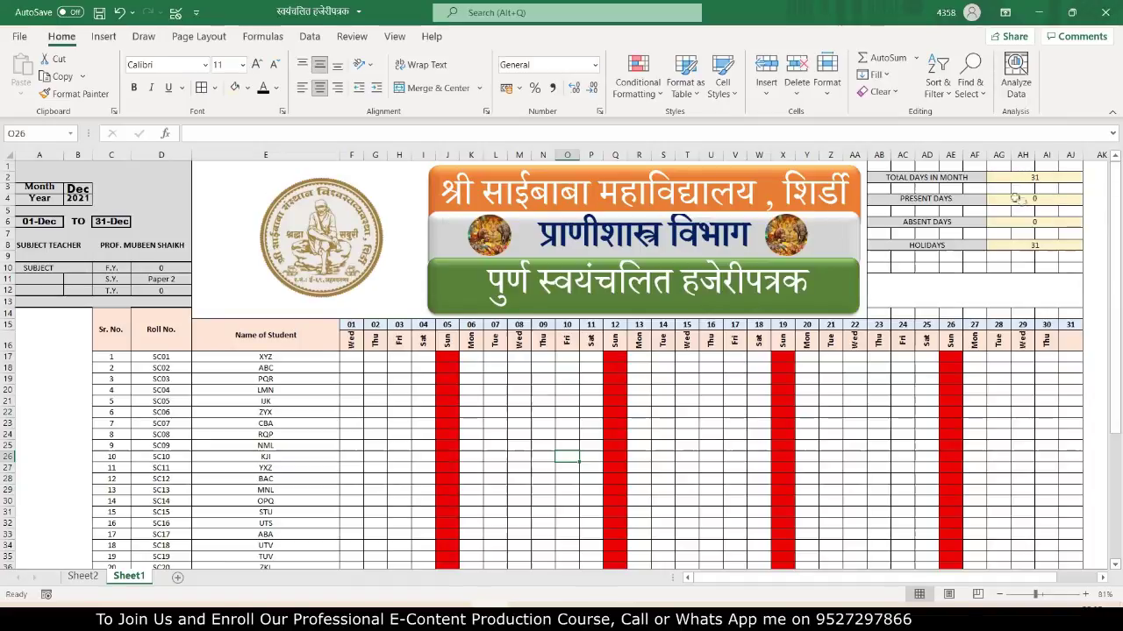
pyautogui.click(70, 189)
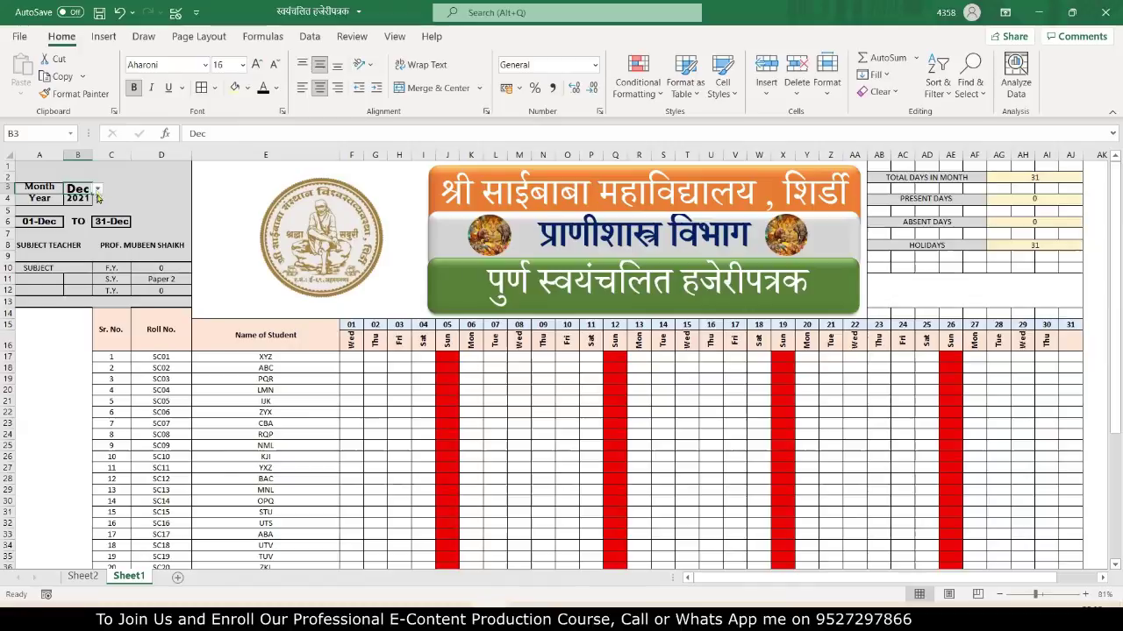
pyautogui.click(125, 248)
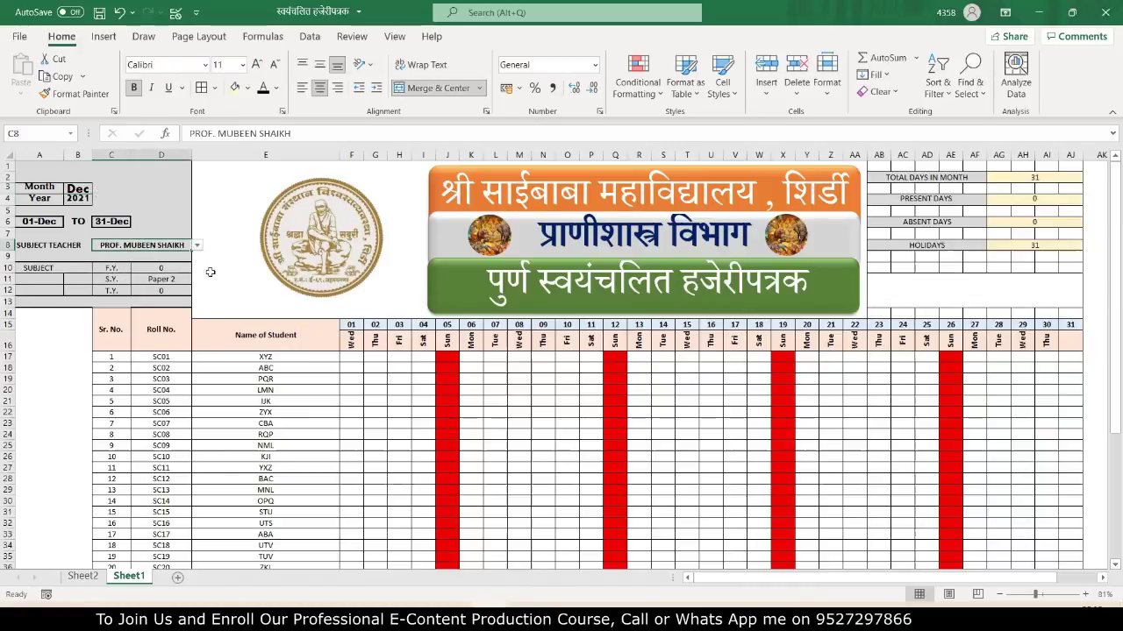
pyautogui.click(163, 277)
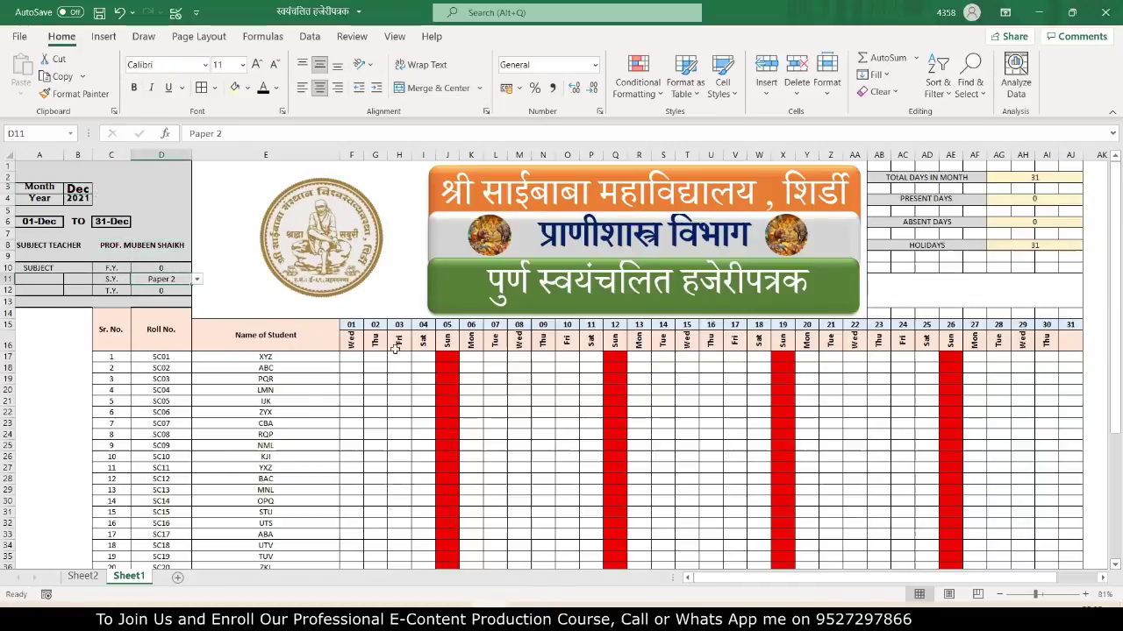
pyautogui.scroll(-3, 250, 396)
pyautogui.scroll(-3, 259, 390)
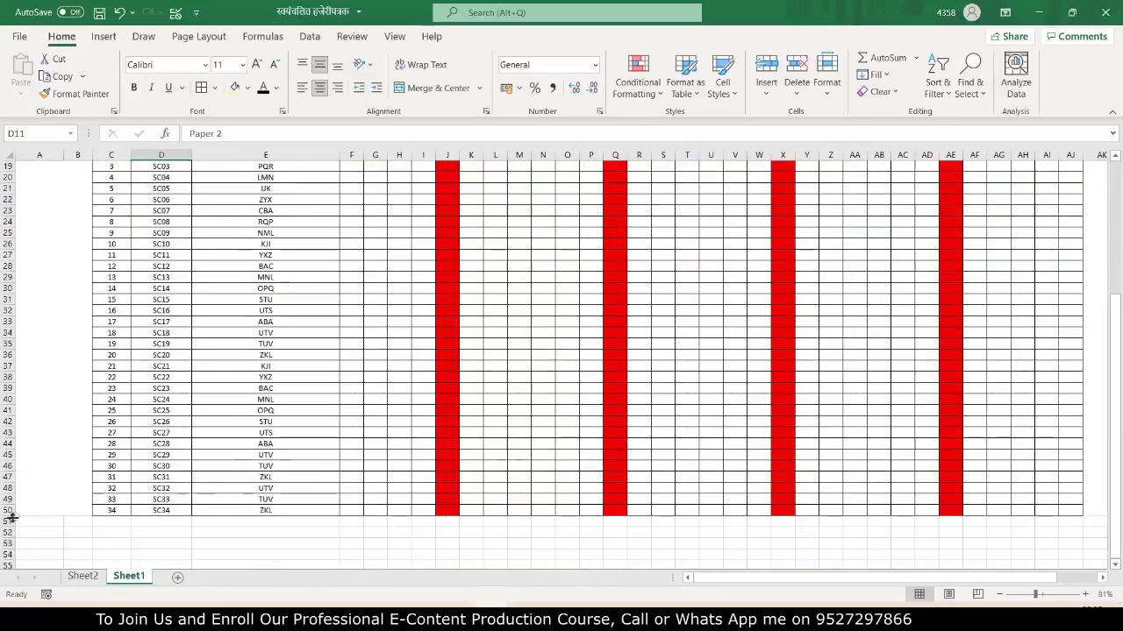
pyautogui.scroll(5, 27, 417)
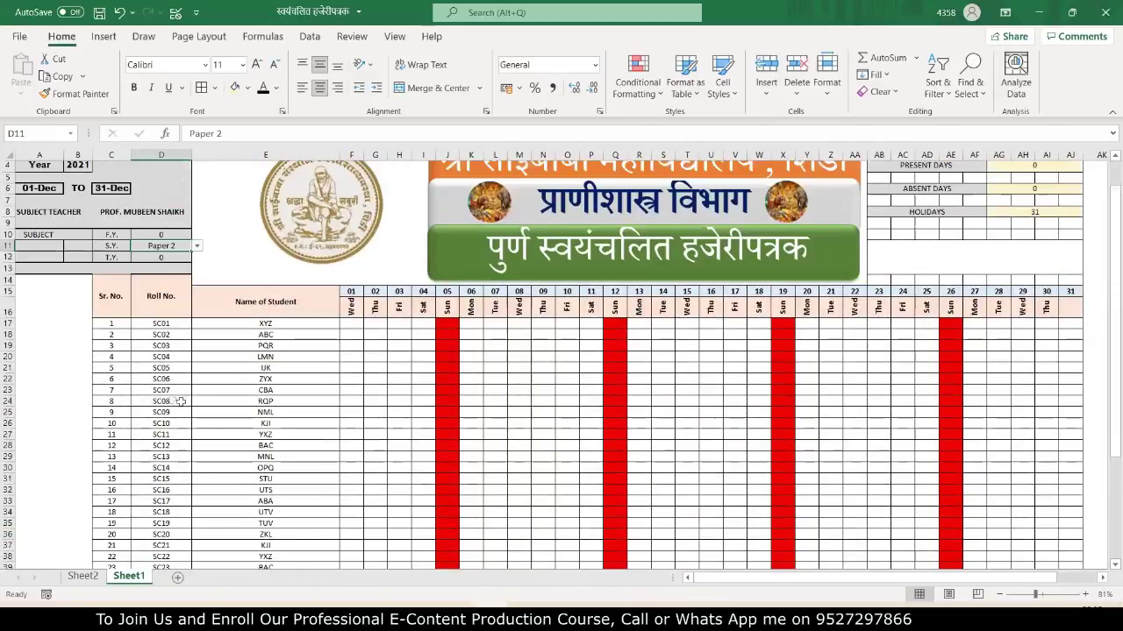
pyautogui.scroll(1, 298, 419)
pyautogui.click(645, 263)
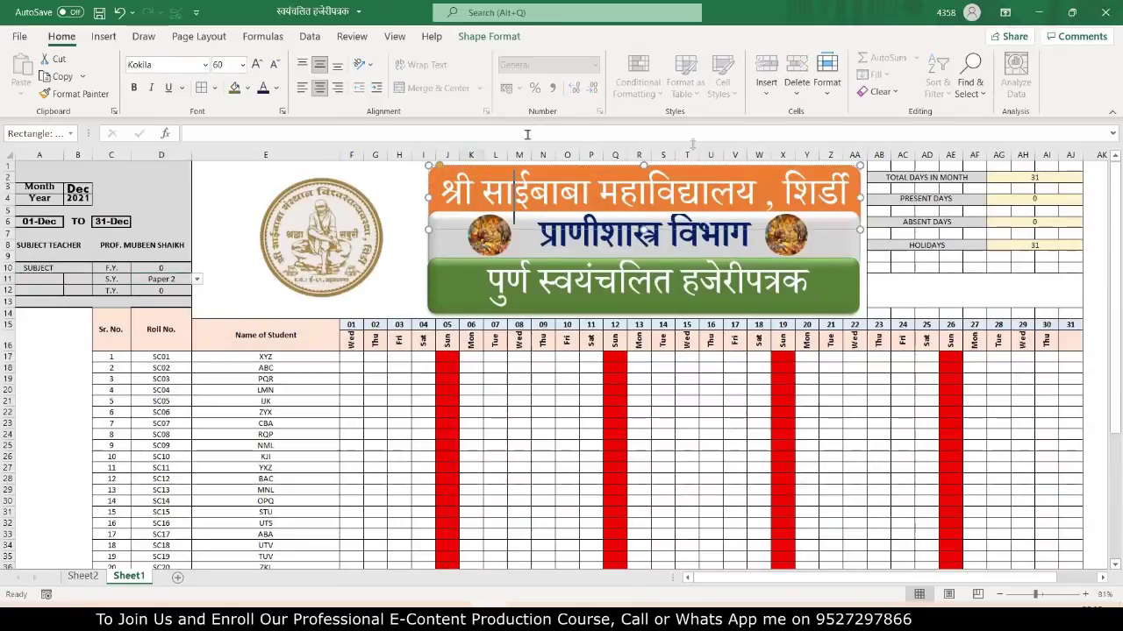
pyautogui.click(617, 266)
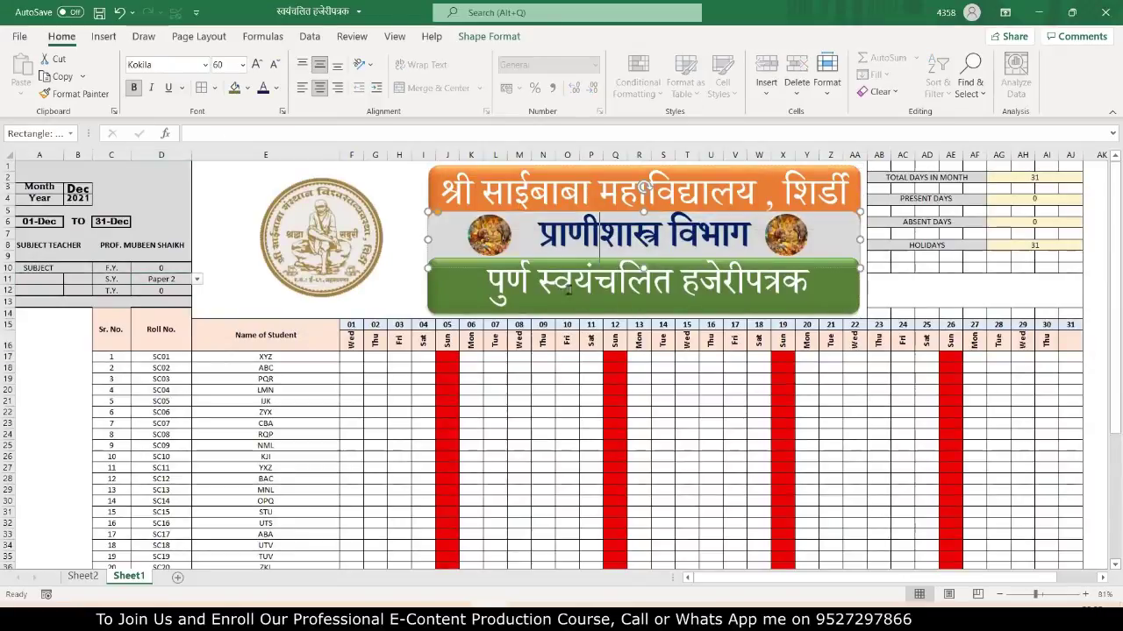
pyautogui.click(322, 254)
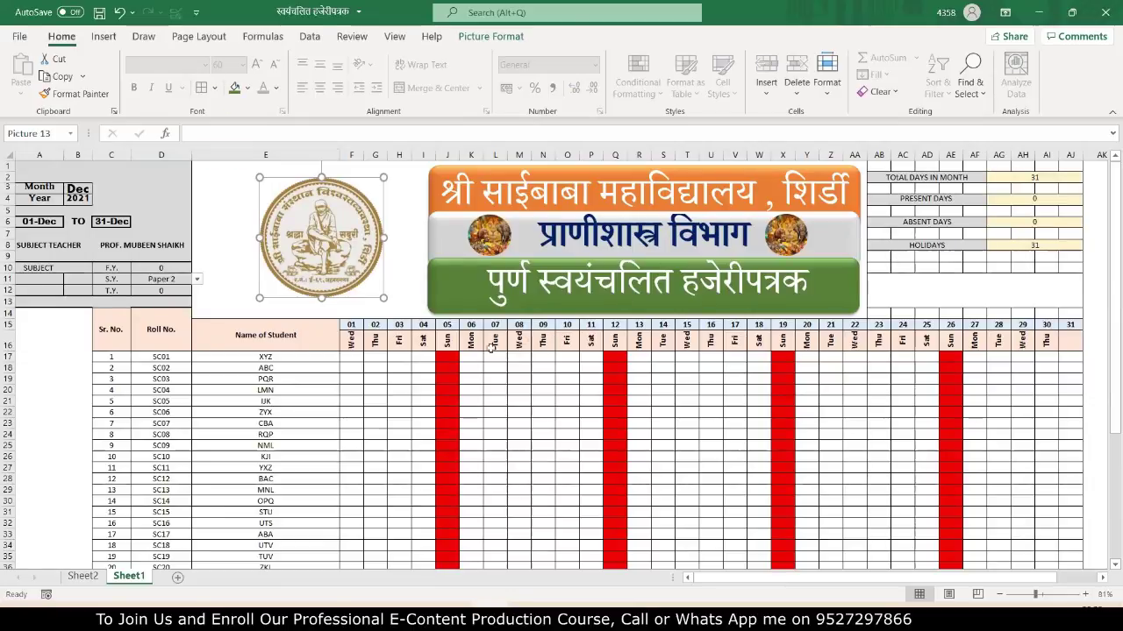
pyautogui.click(215, 254)
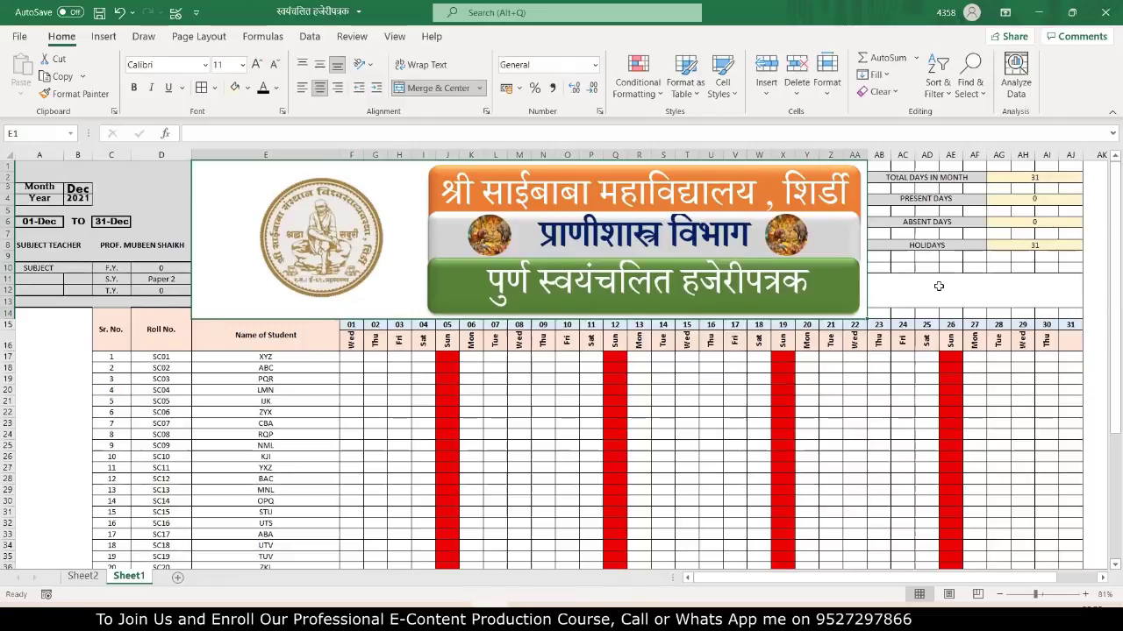
# Enter a contact number in AB11 and make it bold at 26 points.
pyautogui.doubleClick(939, 286)
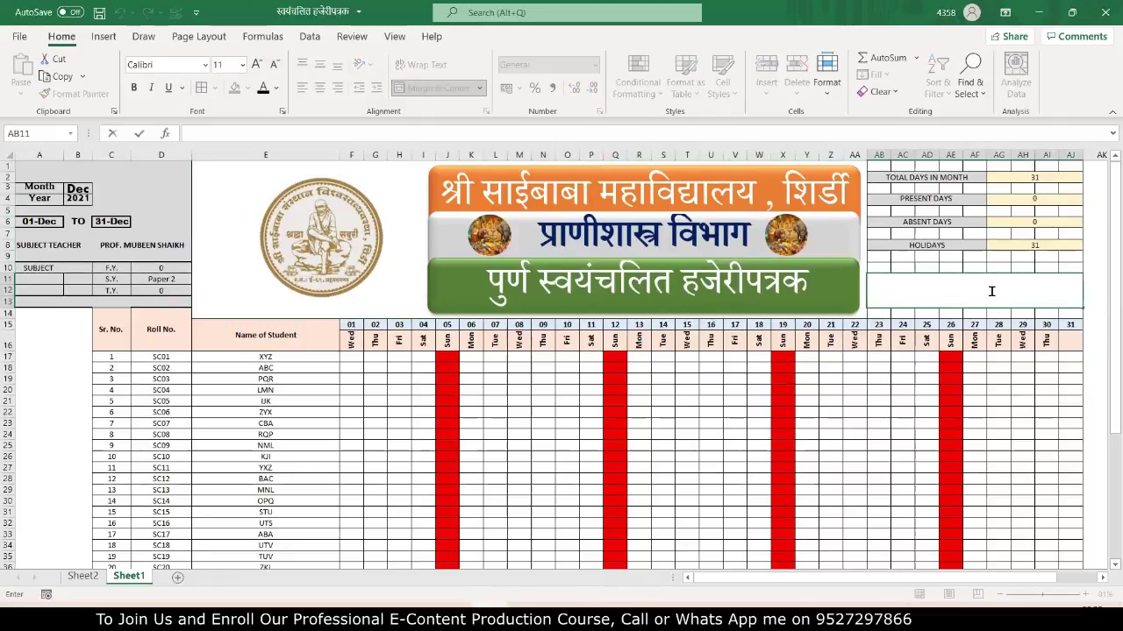
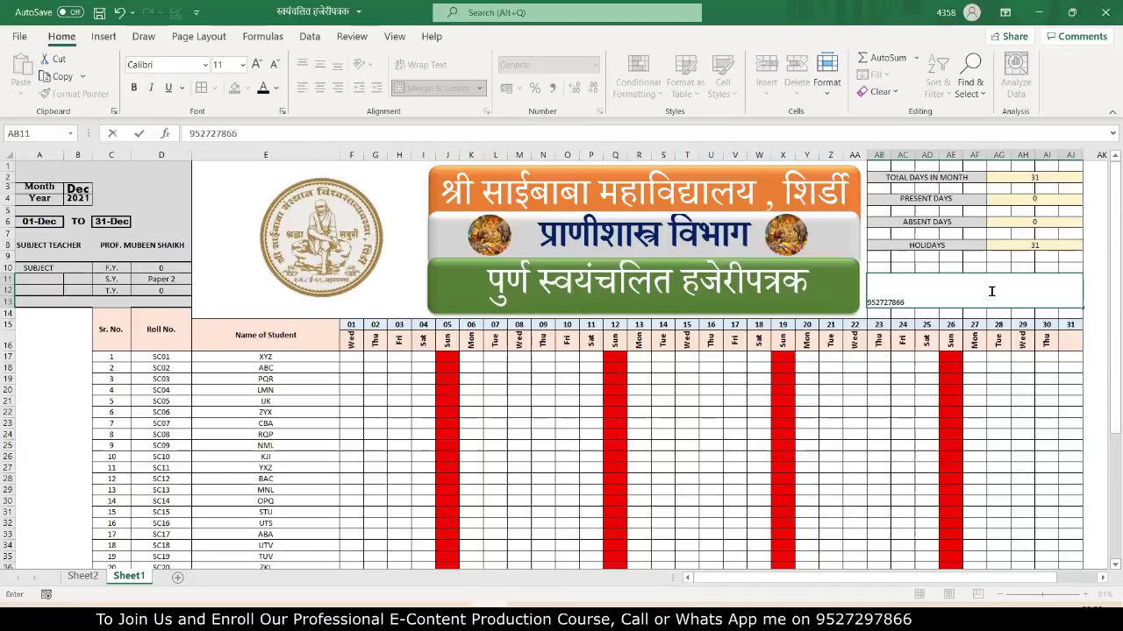
pyautogui.moveTo(914, 297); pyautogui.dragTo(850, 299)
pyautogui.click(135, 88)
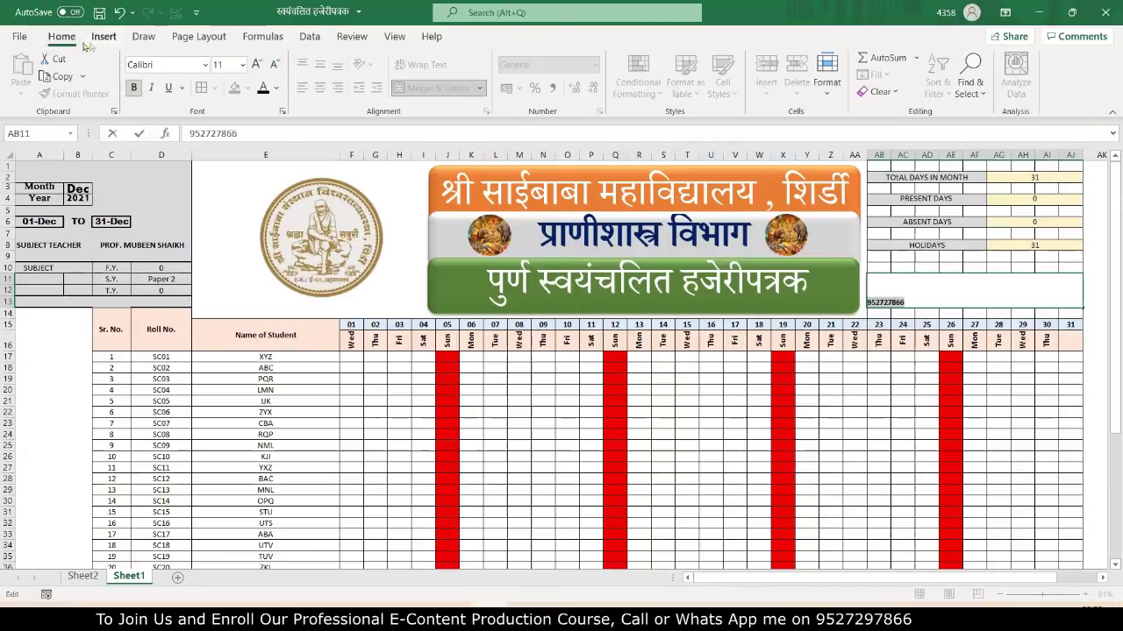
pyautogui.click(105, 39)
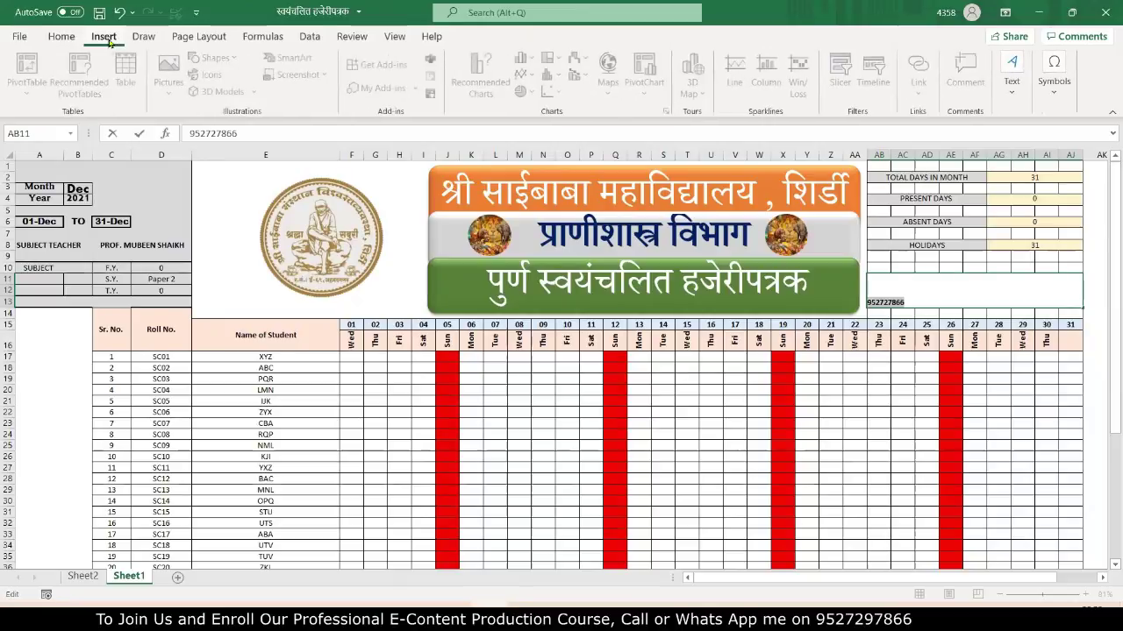
pyautogui.click(64, 37)
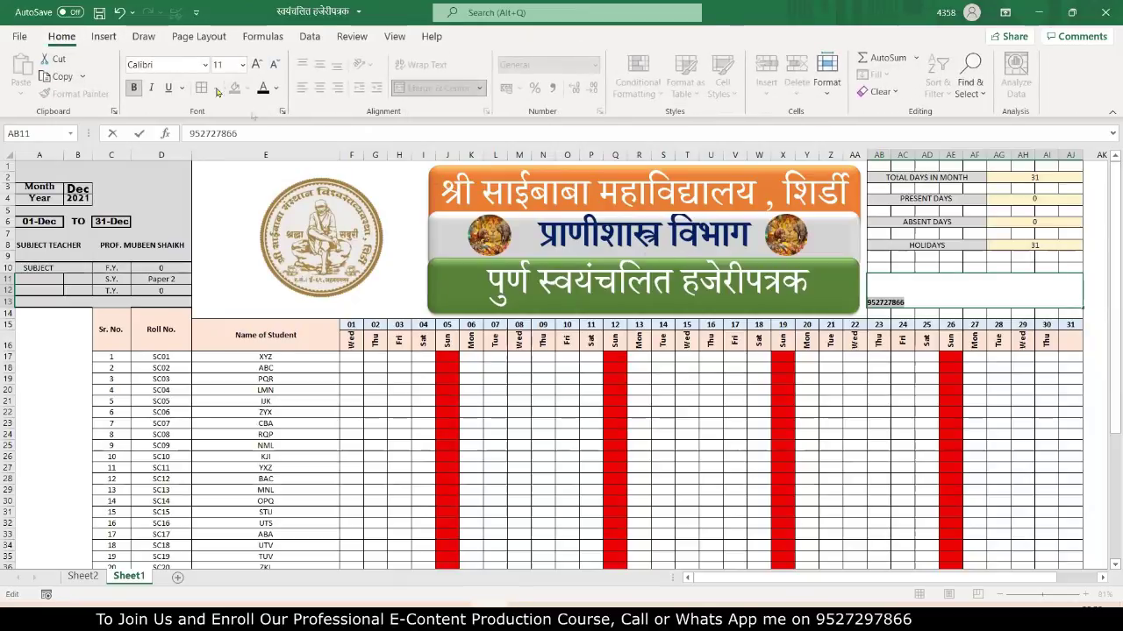
pyautogui.click(256, 64)
pyautogui.click(256, 64)
pyautogui.click(256, 64)
pyautogui.click(256, 64)
pyautogui.click(256, 64)
pyautogui.click(256, 64)
pyautogui.click(256, 65)
pyautogui.click(932, 296)
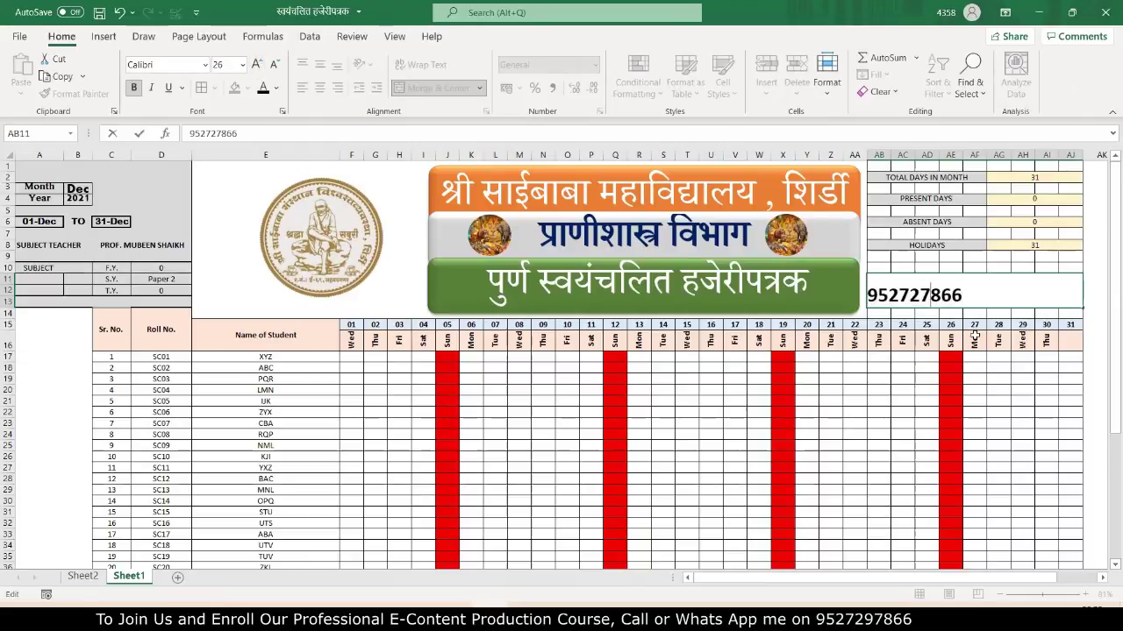
# Correct the number's digits, type CREATED before it, and minimize Excel.
pyautogui.press('BackSpace')
pyautogui.write('8')
pyautogui.press('BackSpace')
pyautogui.write('97')
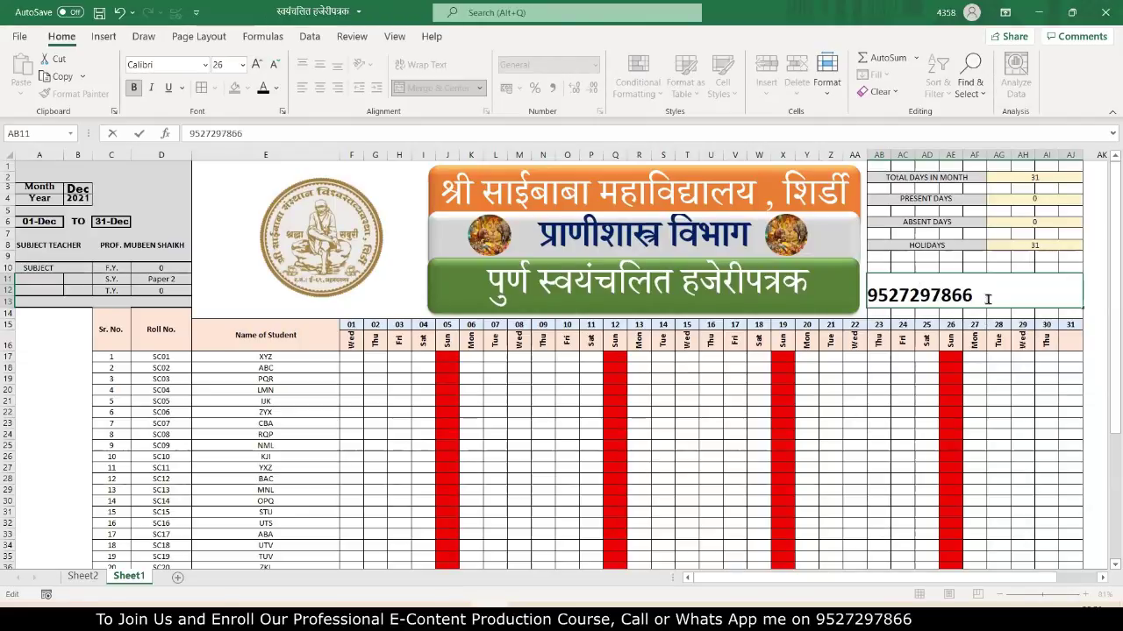
pyautogui.moveTo(981, 296); pyautogui.dragTo(865, 296)
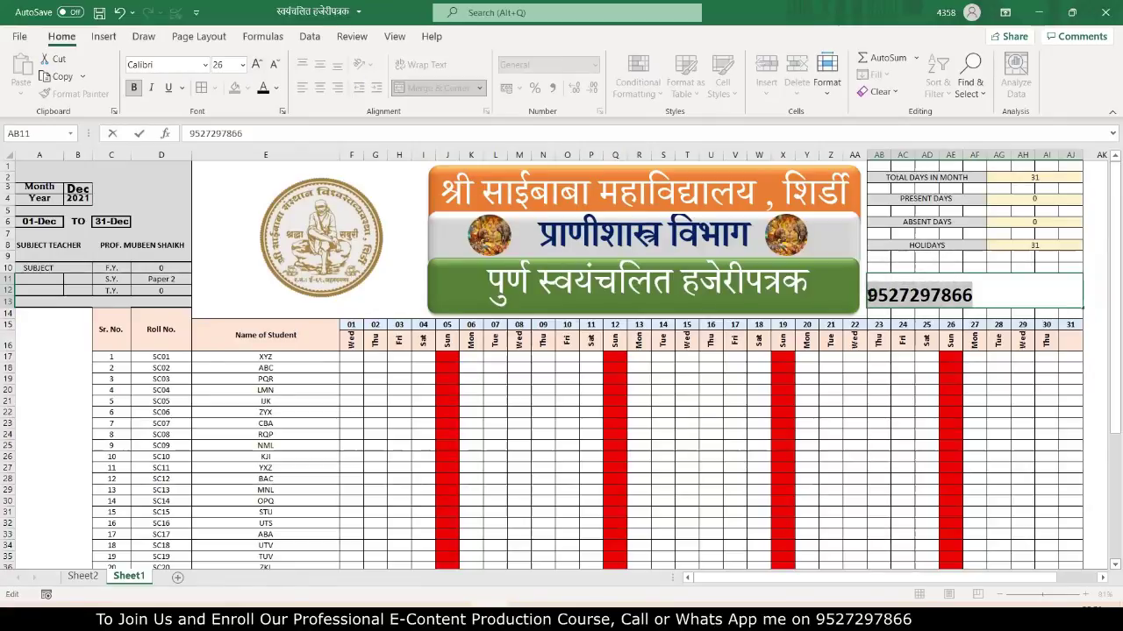
pyautogui.click(896, 302)
pyautogui.write('CREATED')
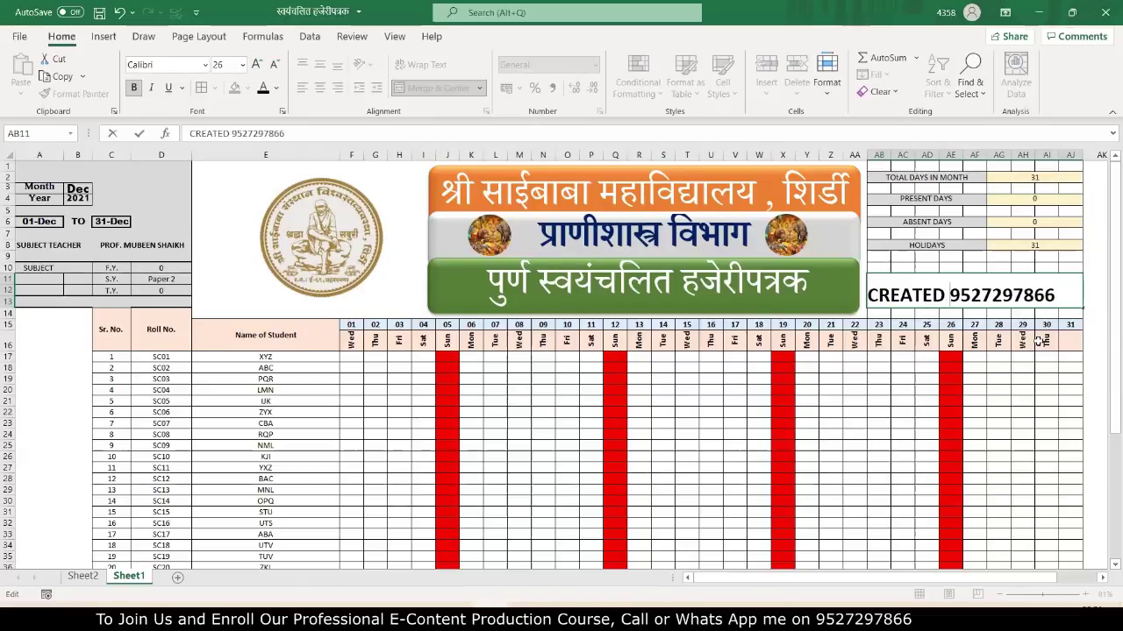
pyautogui.click(1033, 11)
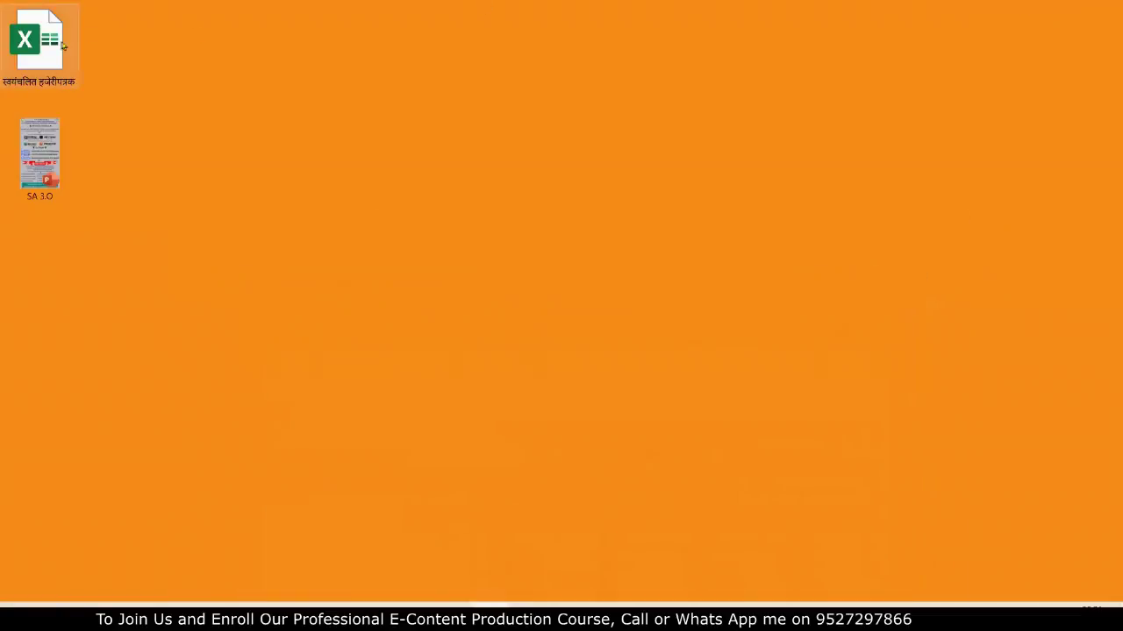
pyautogui.doubleClick(51, 149)
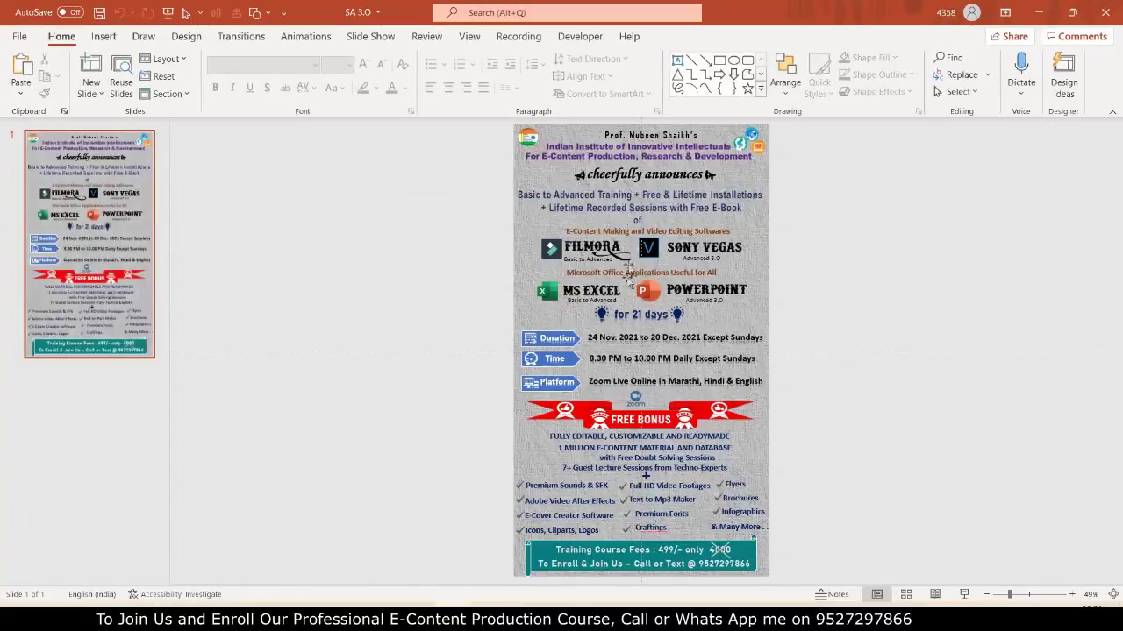
pyautogui.click(688, 253)
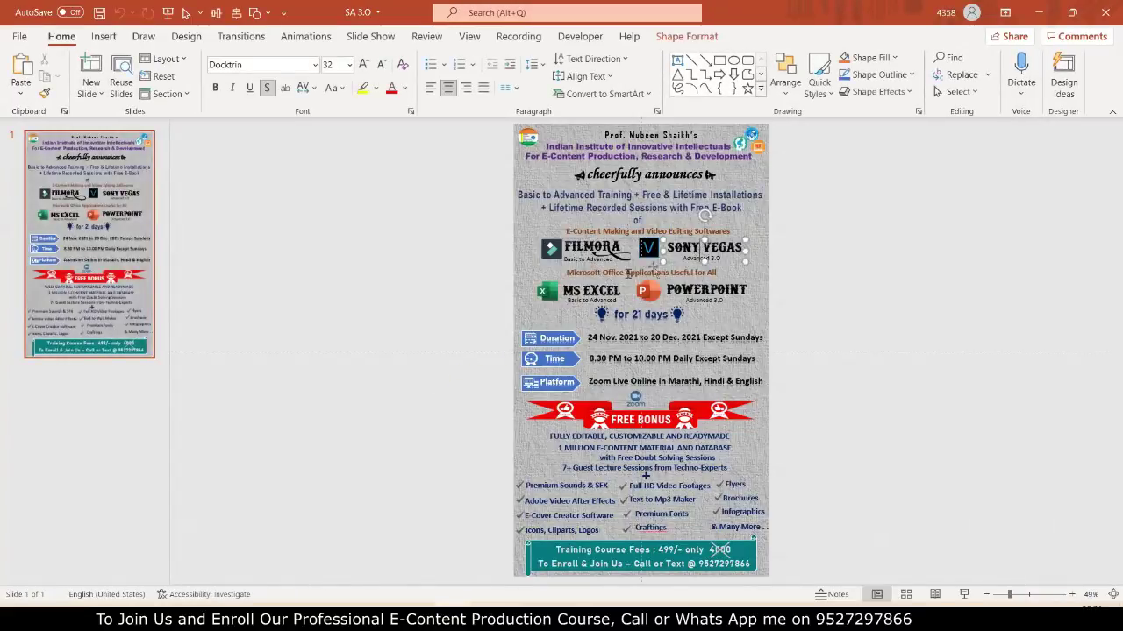
pyautogui.click(717, 300)
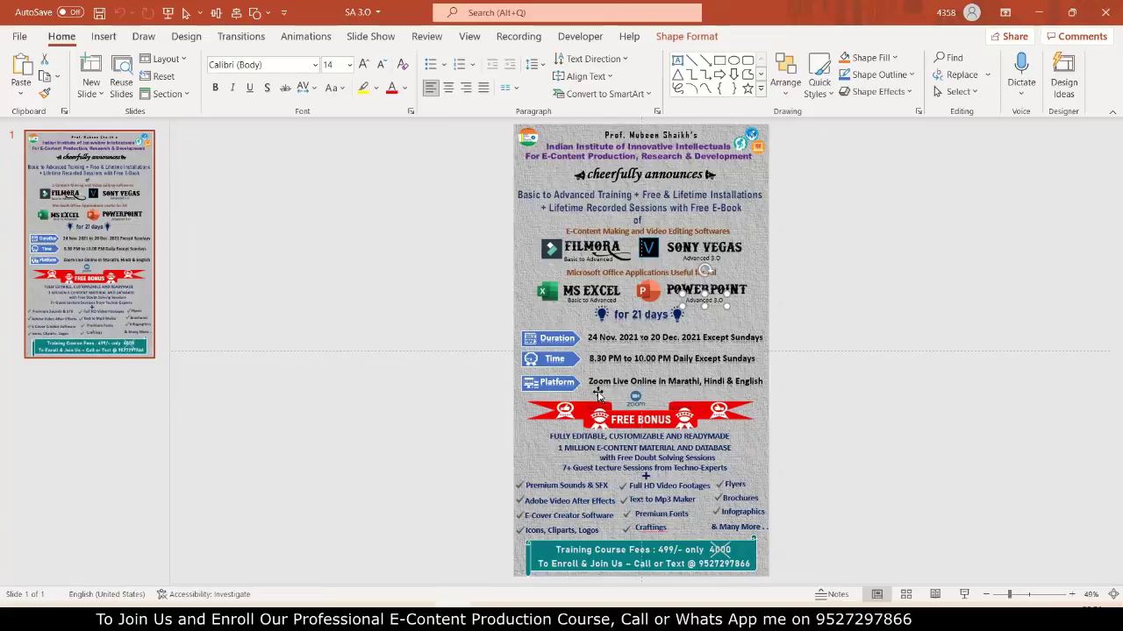
pyautogui.click(1037, 13)
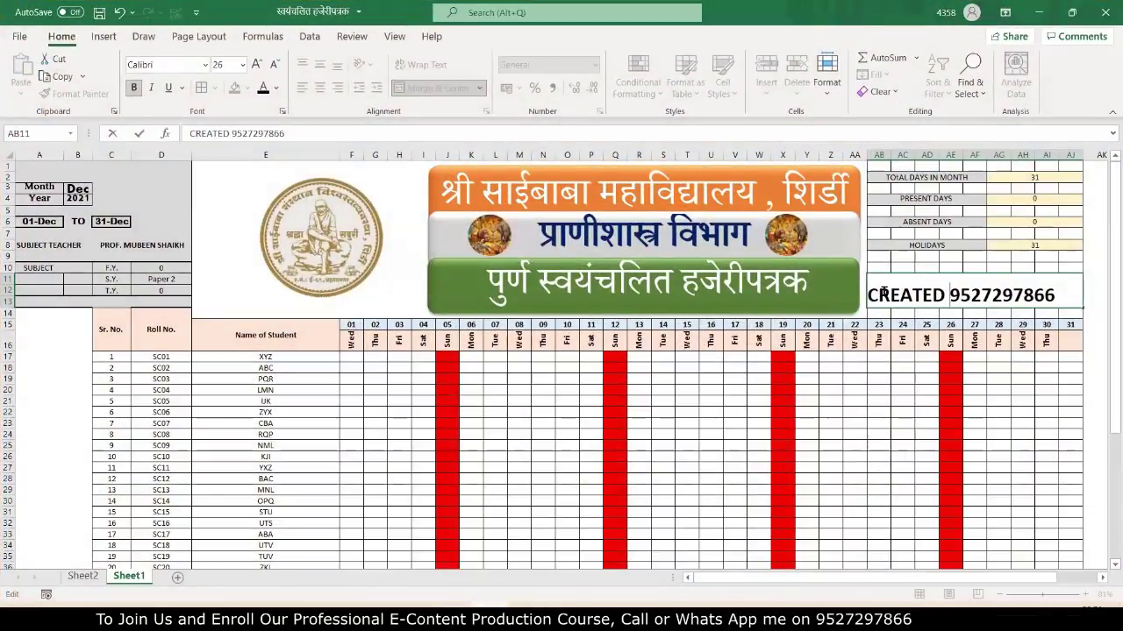
# Make AB11 read CREATED BY followed by the creator's name instead of the number.
pyautogui.write('BY')
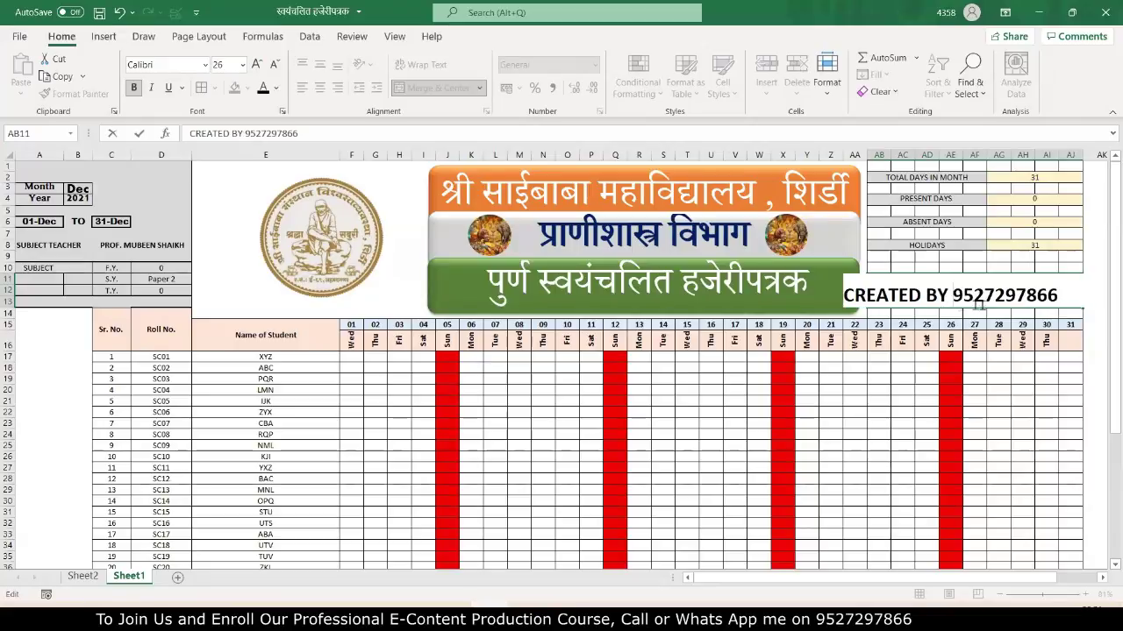
pyautogui.moveTo(953, 296); pyautogui.dragTo(1093, 298)
pyautogui.write('MUBEEN SHAIKH')
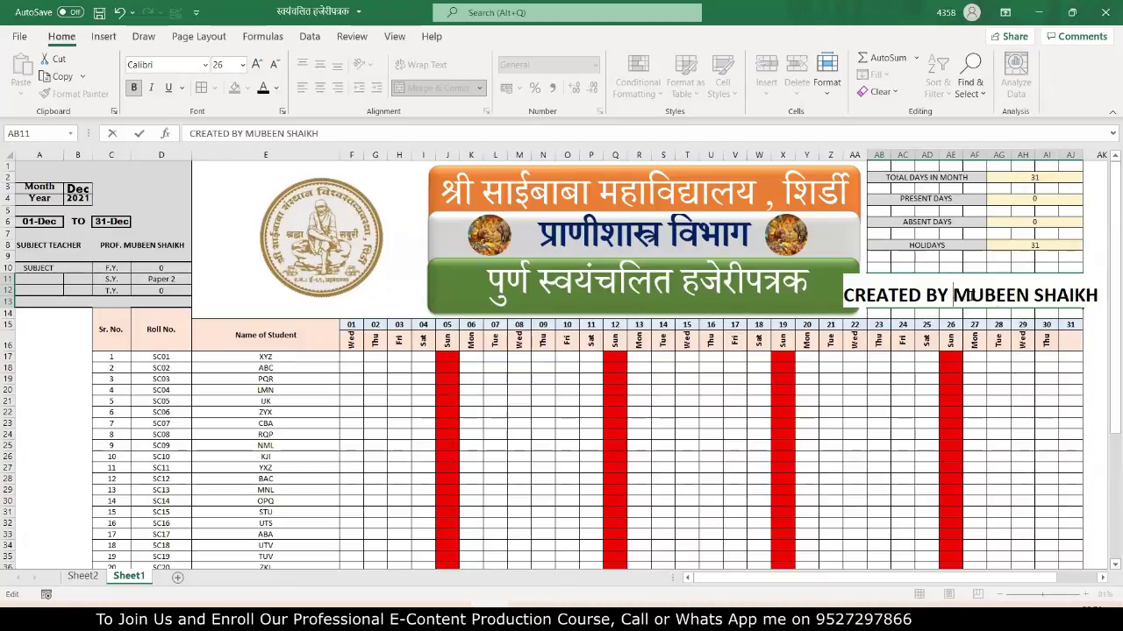
pyautogui.press('Return')
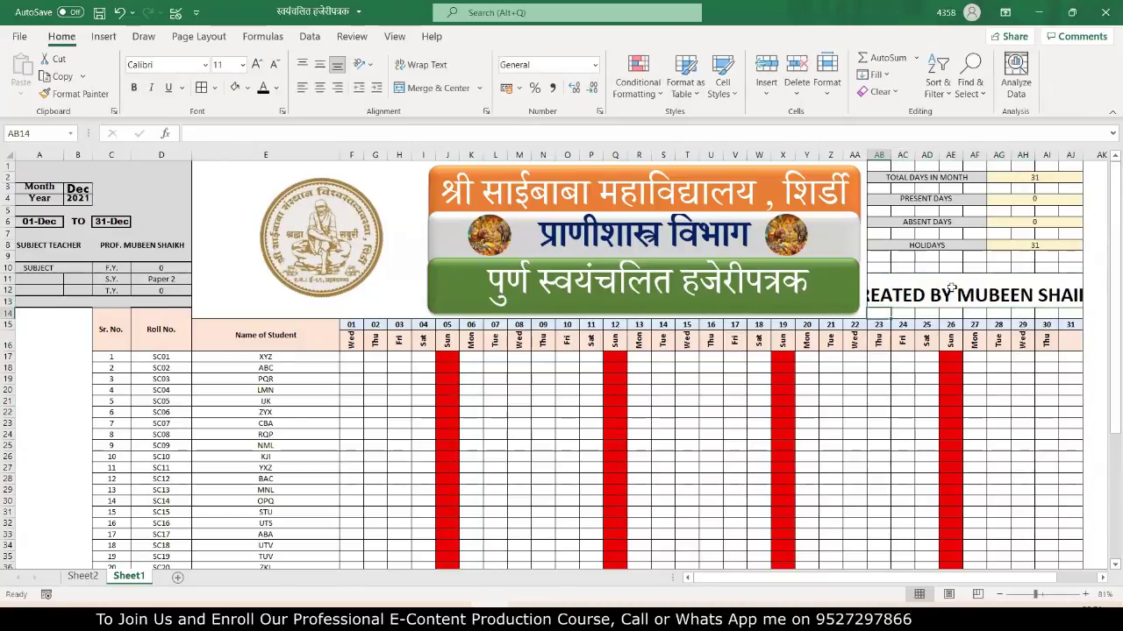
# Shrink the whole credit line in AB11 to 20-point font.
pyautogui.doubleClick(951, 289)
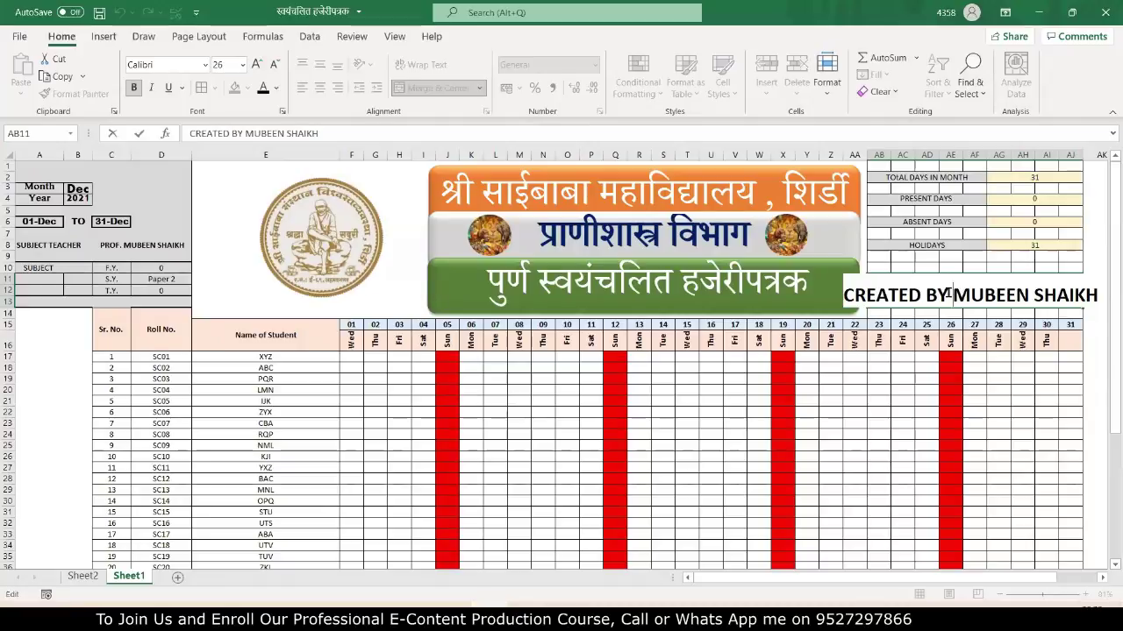
pyautogui.moveTo(949, 295); pyautogui.dragTo(838, 299)
pyautogui.click(1007, 298)
pyautogui.moveTo(1096, 299); pyautogui.dragTo(837, 298)
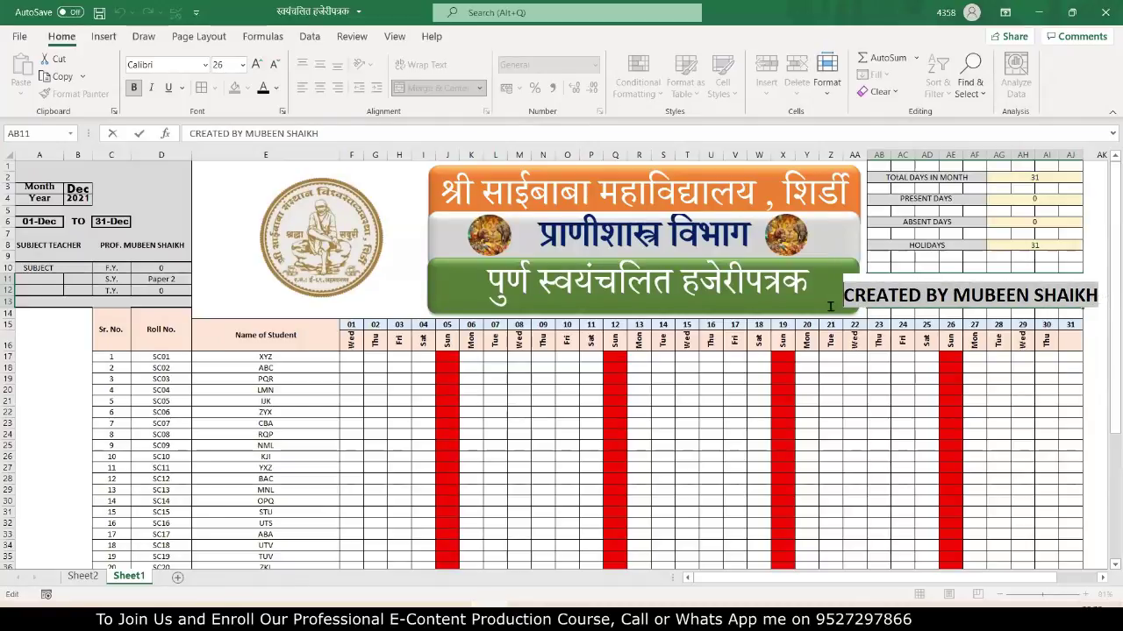
pyautogui.click(274, 65)
pyautogui.click(274, 65)
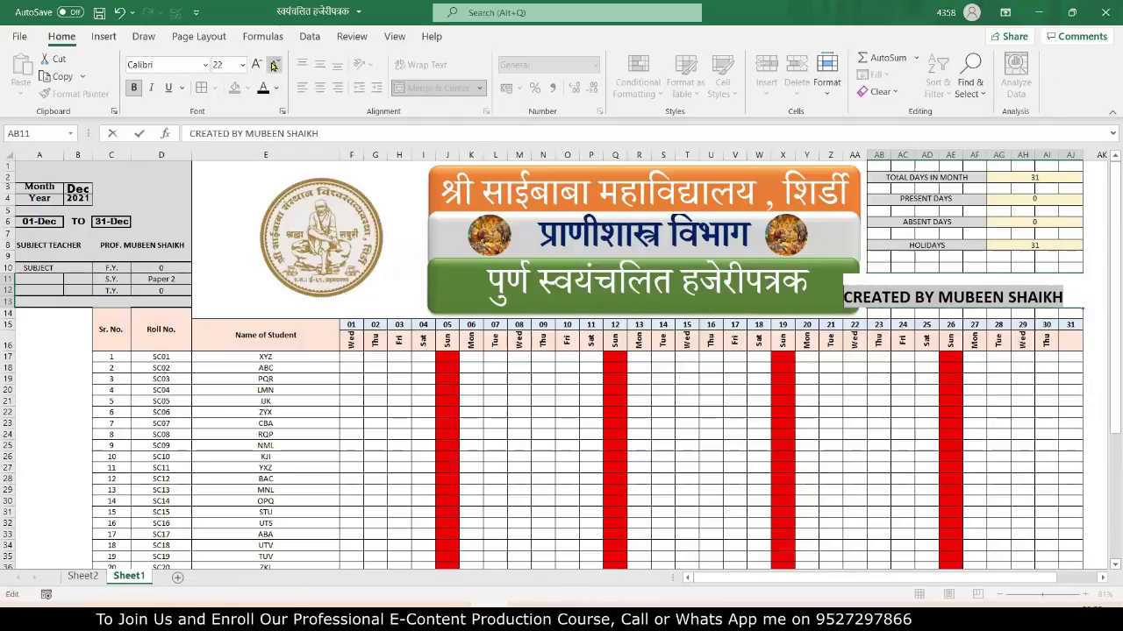
pyautogui.click(842, 314)
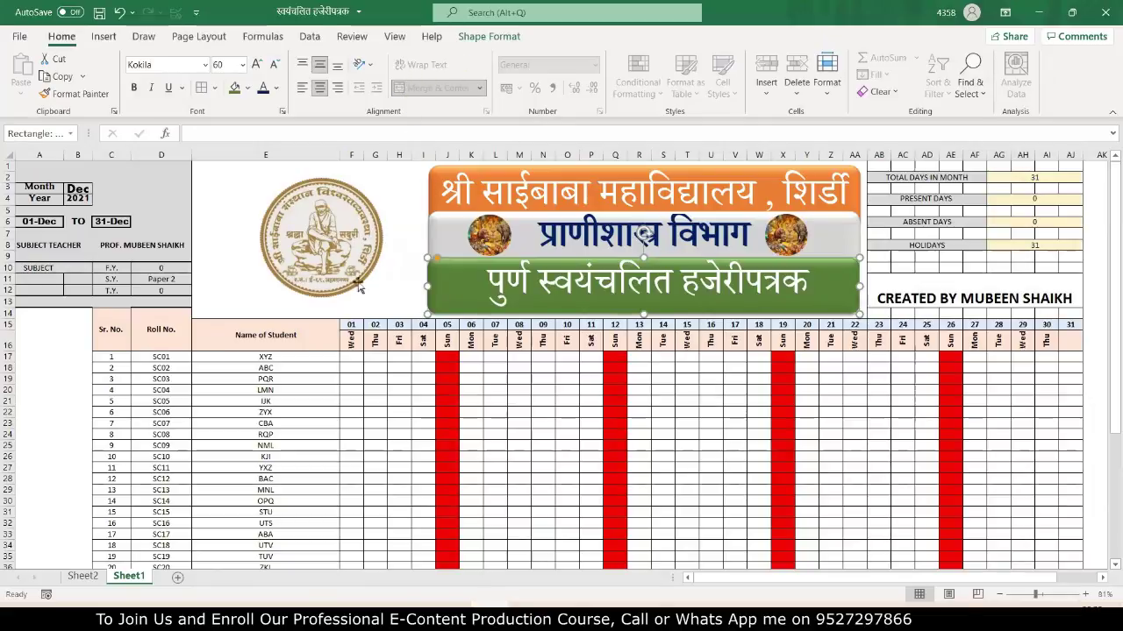
pyautogui.click(398, 202)
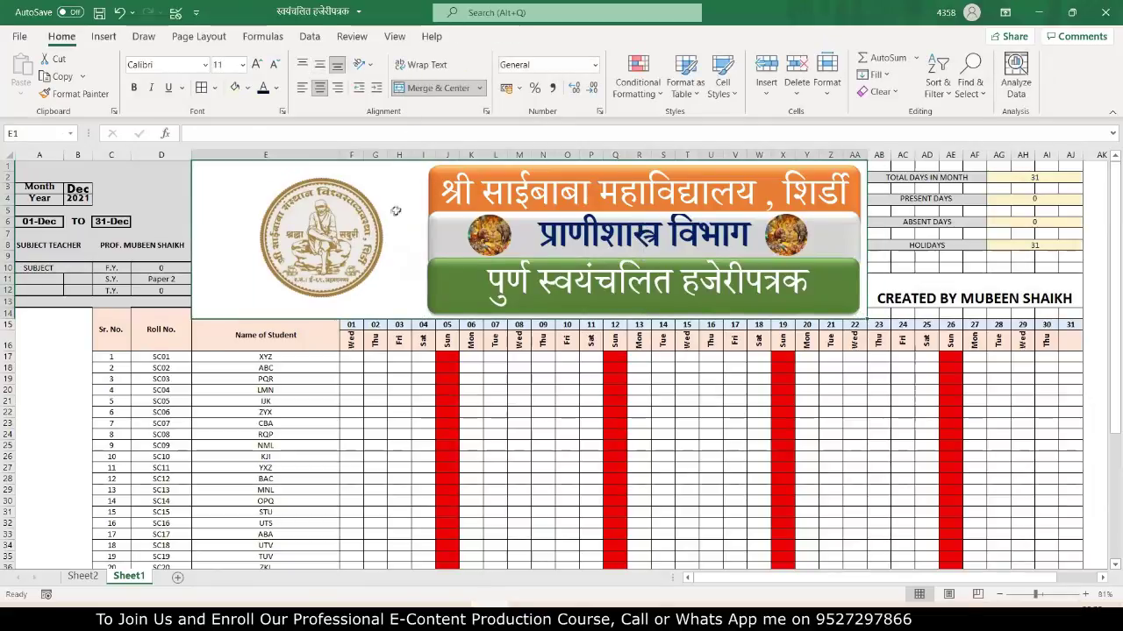